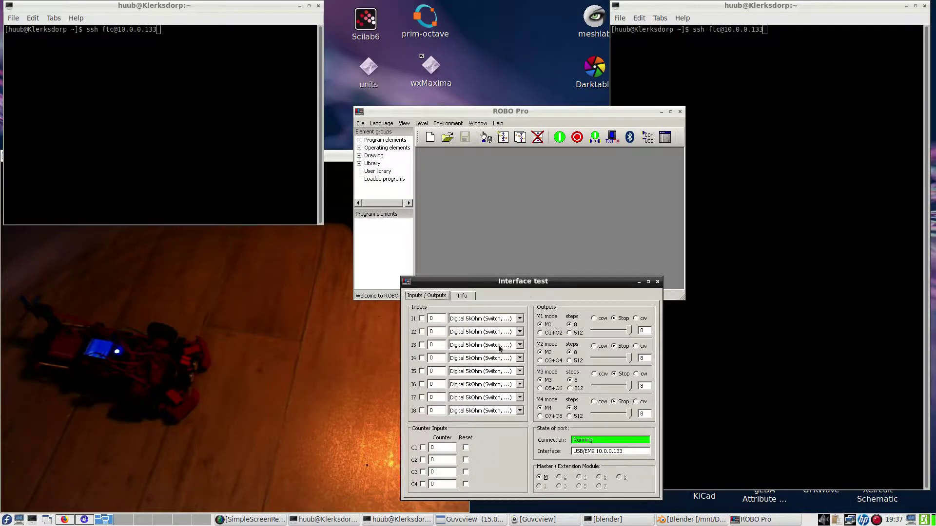
Set I7 to Analog 10V (Color sensor) and I8 to Ultrasonic, and lower M1 speed to 2
{"action": "left_click", "coordinate": [521, 398]}
{"action": "left_click", "coordinate": [495, 421]}
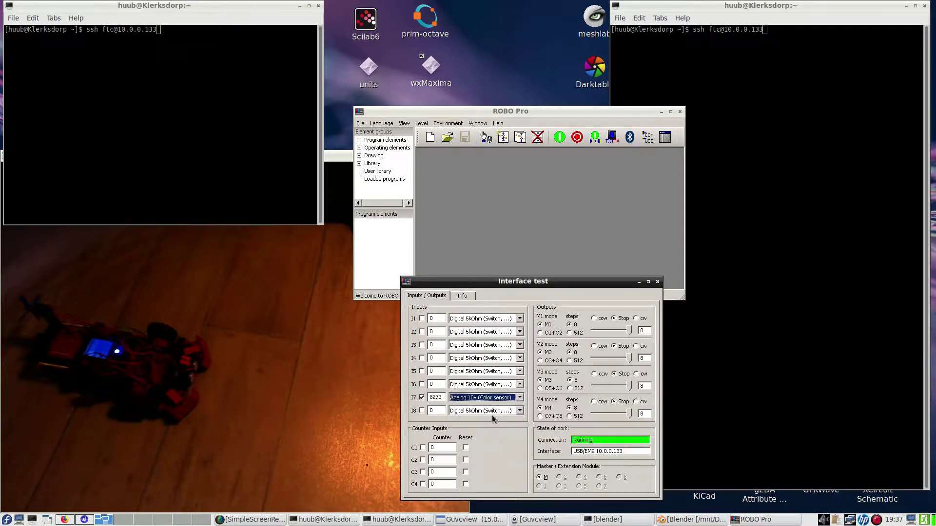
{"action": "left_click", "coordinate": [519, 412]}
{"action": "left_click", "coordinate": [472, 446]}
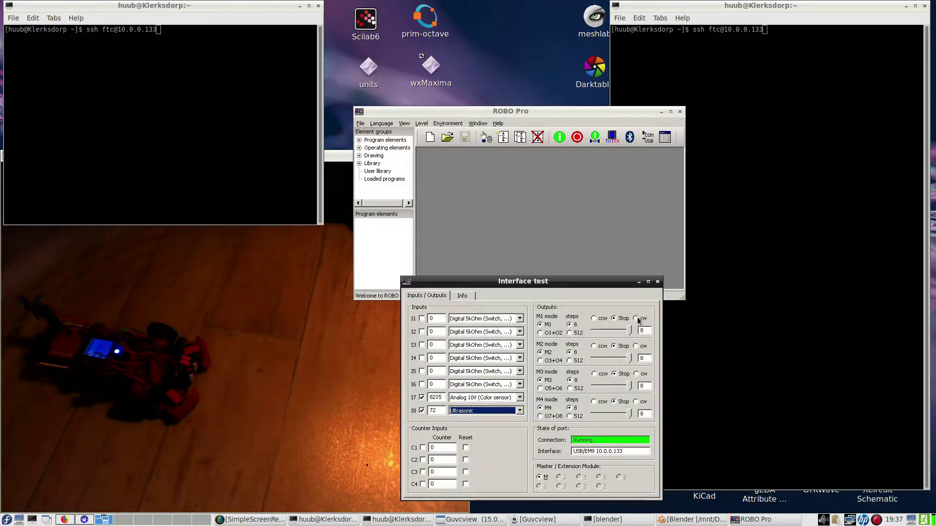
{"action": "left_click_drag", "start_coordinate": [630, 336], "coordinate": [600, 364]}
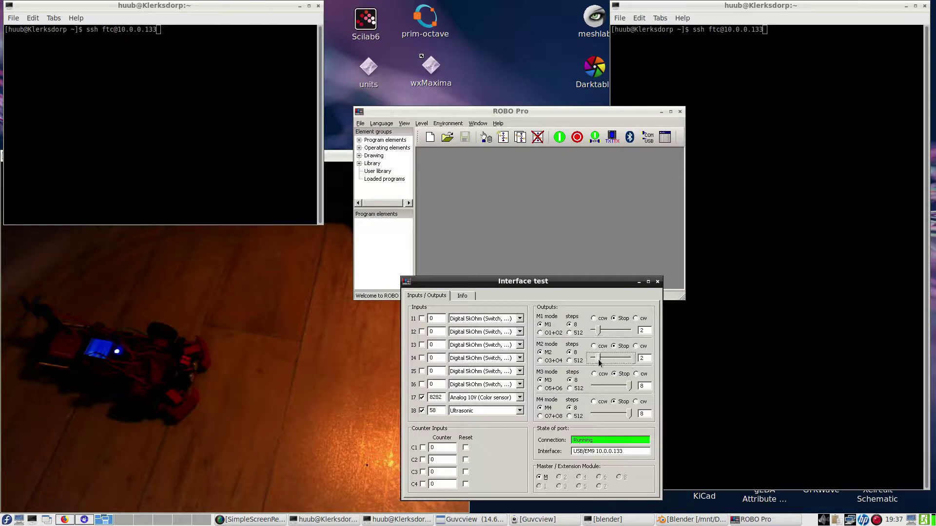
Set motor speeds to 5, run M1 and M2 clockwise, then stop both motors
{"action": "left_click", "coordinate": [636, 318]}
{"action": "left_click_drag", "start_coordinate": [599, 331], "coordinate": [613, 359]}
{"action": "left_click", "coordinate": [636, 347]}
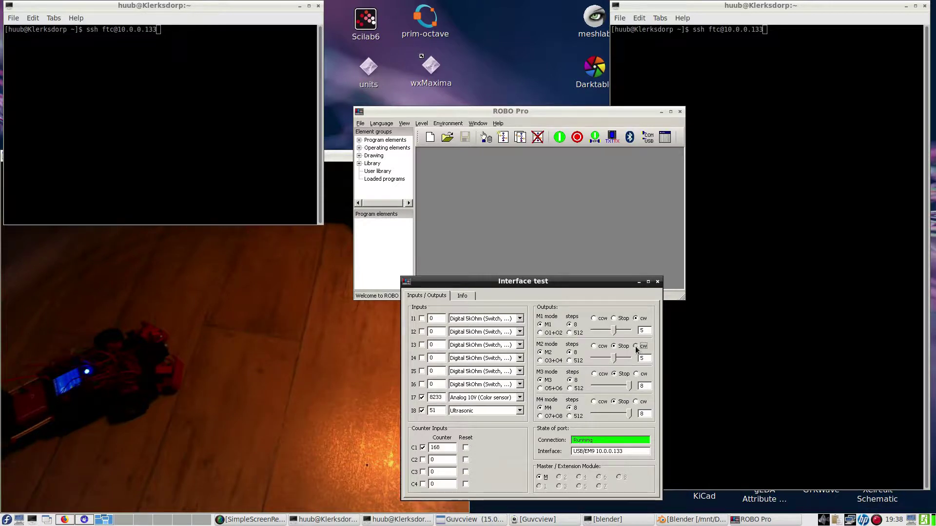
{"action": "left_click", "coordinate": [636, 347]}
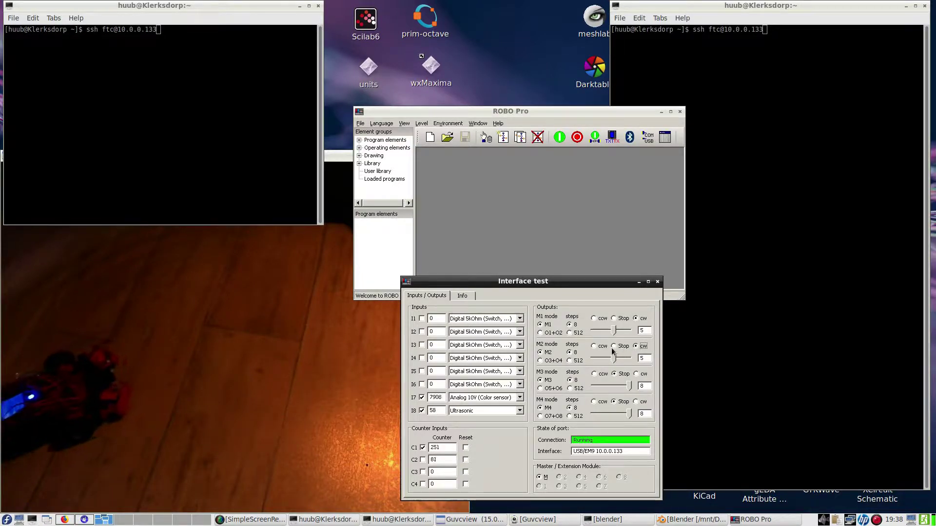
{"action": "left_click", "coordinate": [614, 346]}
{"action": "left_click", "coordinate": [614, 318]}
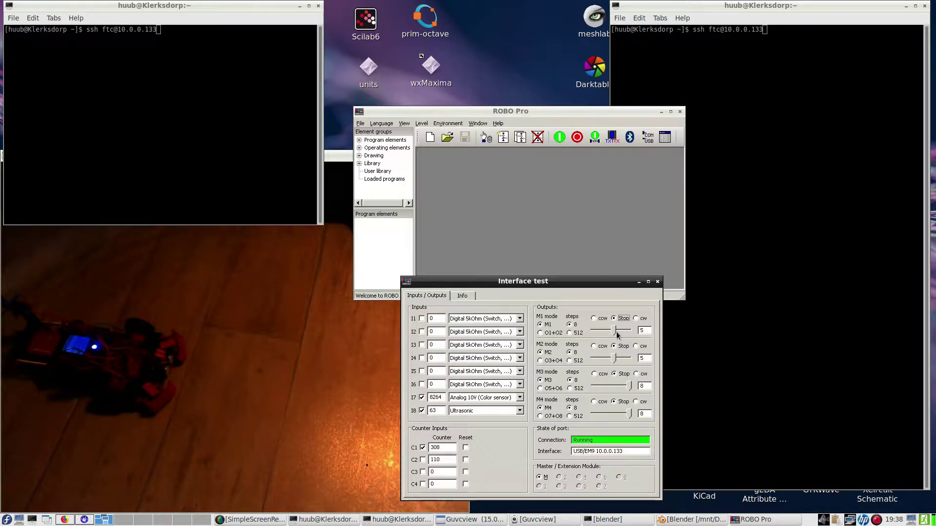
Close the Interface test and SSH into the controller from the right terminal
{"action": "left_click", "coordinate": [658, 282]}
{"action": "left_click", "coordinate": [765, 142]}
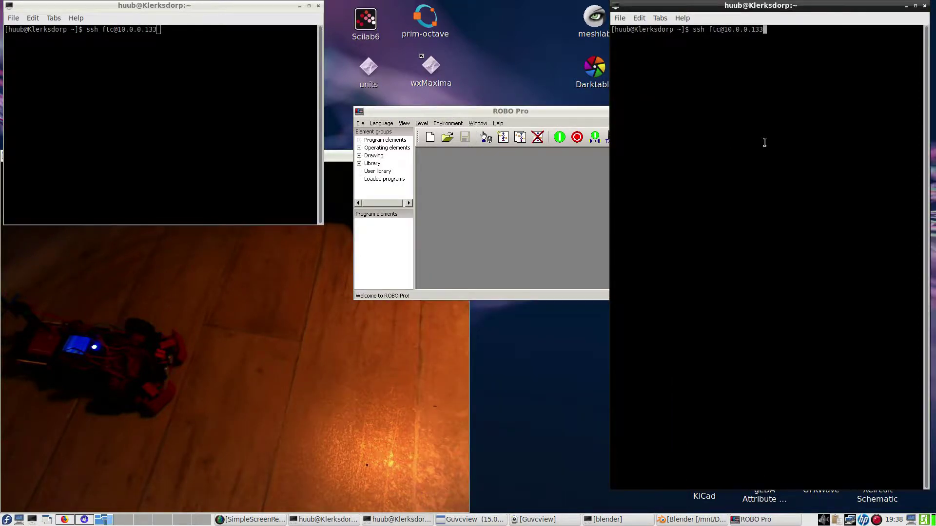
{"action": "key", "text": "Return"}
{"action": "key", "text": "Return"}
Recall the set-date command, change it to 2019.09.18-19:38, and run it with sudo
{"action": "type", "text": "python DiscoveryPython.py"}
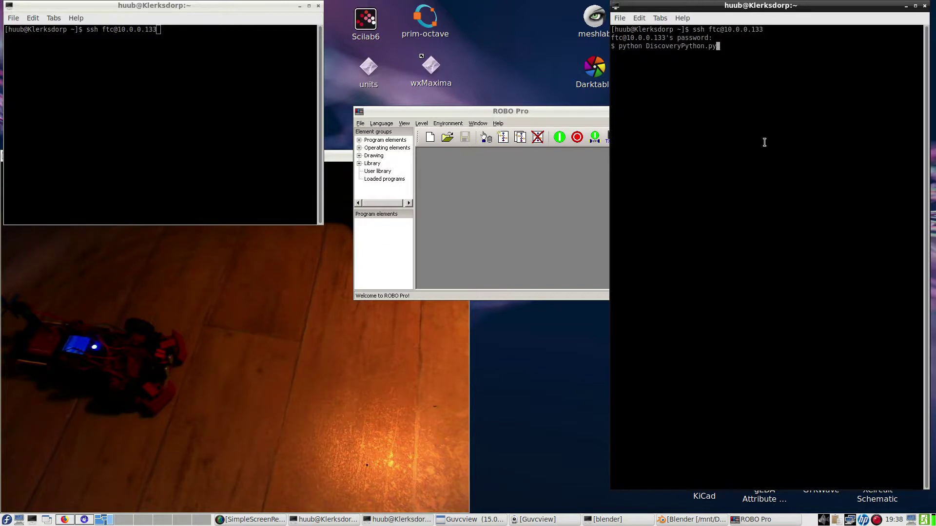
{"action": "key", "text": "ctrl+u"}
{"action": "type", "text": "vi DiscoveryPython.py"}
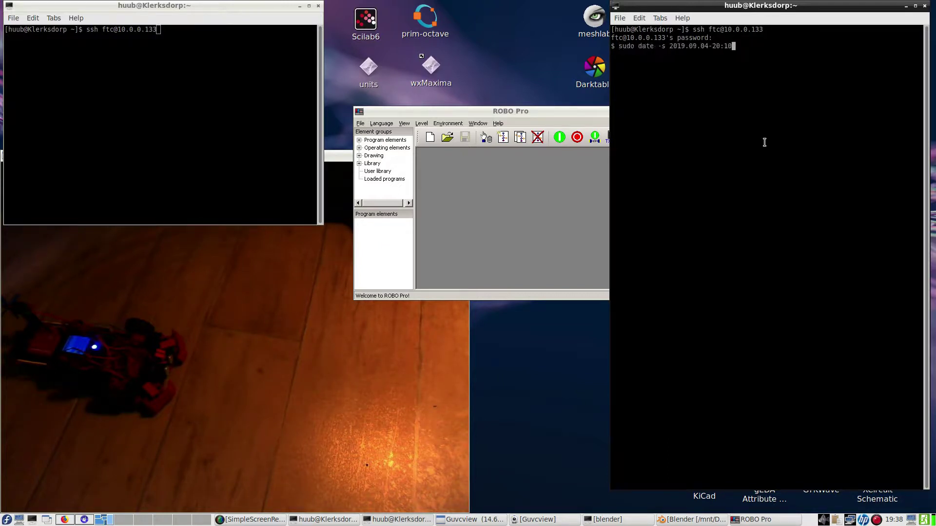
{"action": "key", "text": "Up"}
{"action": "key", "text": "BackSpace"}
{"action": "key", "text": "BackSpace"}
{"action": "key", "text": "BackSpace"}
{"action": "key", "text": "BackSpace"}
{"action": "key", "text": "BackSpace"}
{"action": "key", "text": "BackSpace"}
{"action": "key", "text": "BackSpace"}
{"action": "key", "text": "BackSpace"}
{"action": "type", "text": "18-19:38"}
{"action": "key", "text": "Return"}
{"action": "key", "text": "Return"}
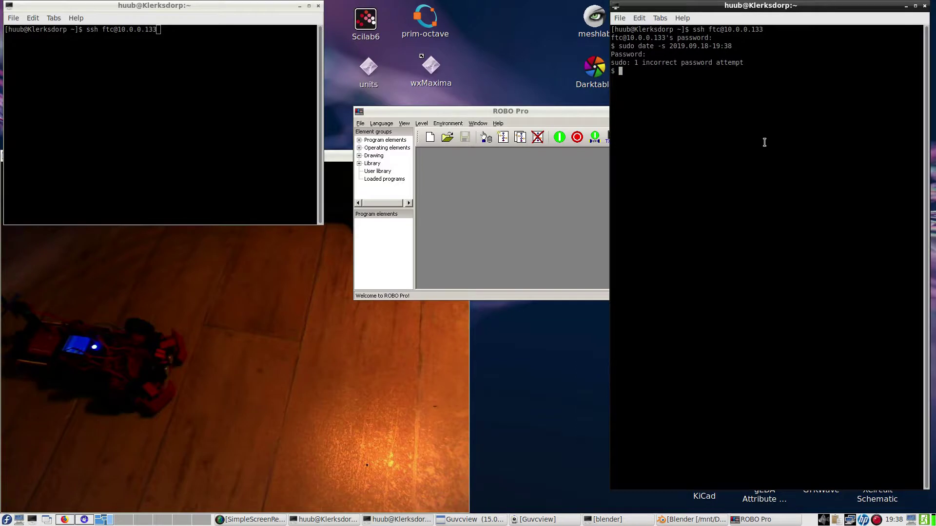
{"action": "key", "text": "Up"}
{"action": "key", "text": "Return"}
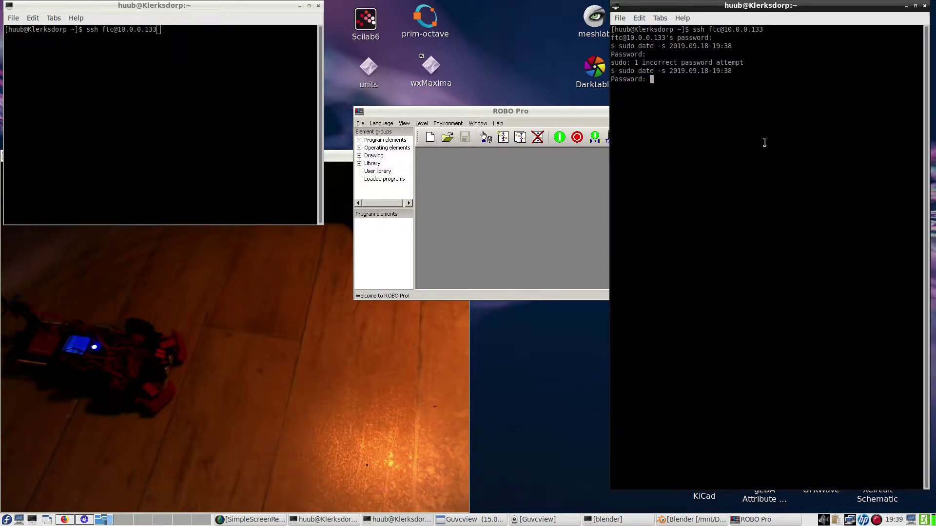
{"action": "key", "text": "Return"}
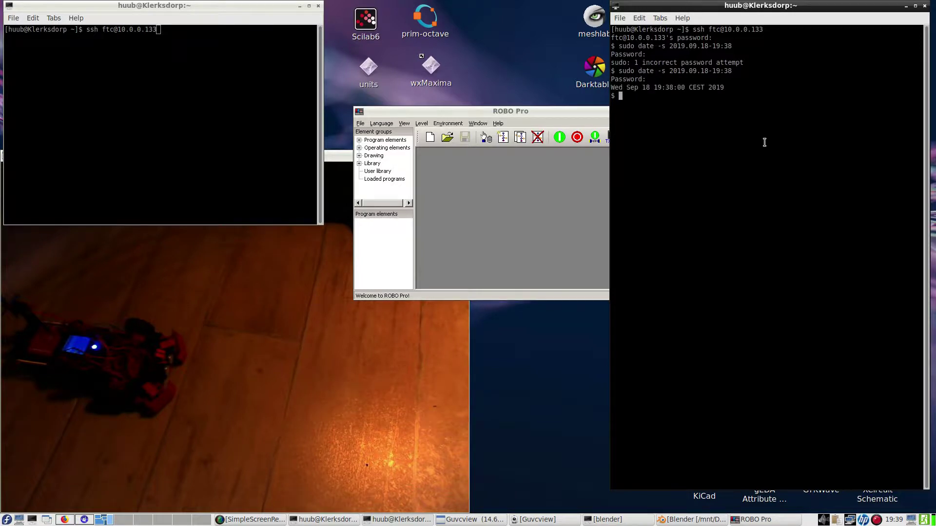
Log into the controller over SSH from the left terminal
{"action": "left_click", "coordinate": [138, 183]}
{"action": "key", "text": "Return"}
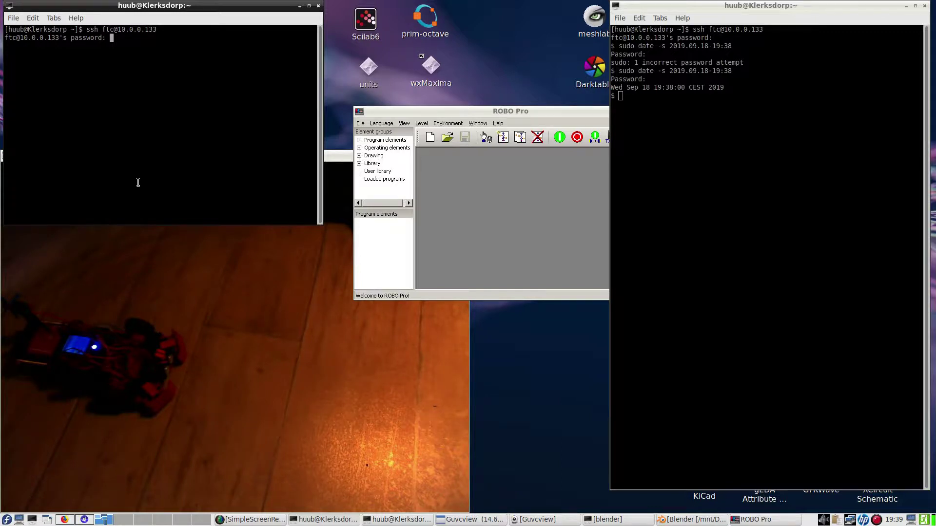
{"action": "key", "text": "Return"}
Run python DiscoveryPython.py from history and move the ROBO Pro window to the top
{"action": "key", "text": "ctrl+shift+v"}
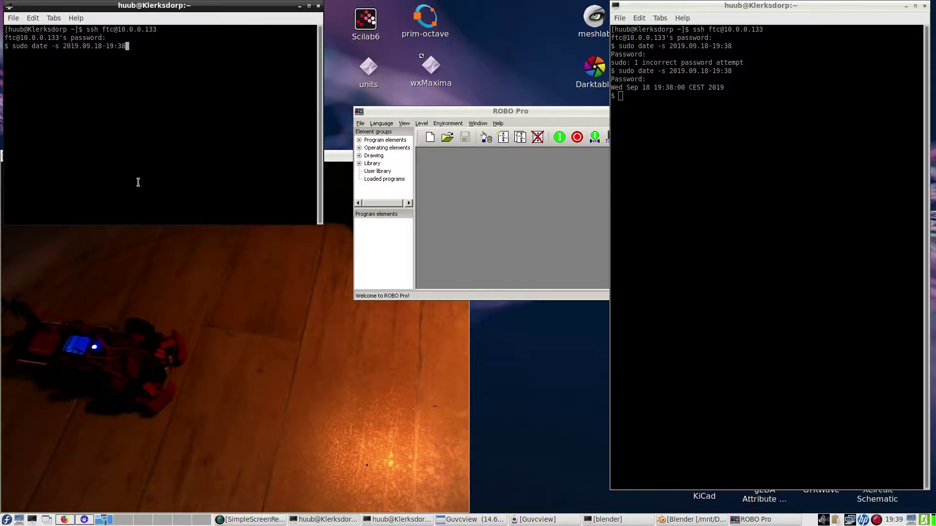
{"action": "key", "text": "Up"}
{"action": "key", "text": "Up"}
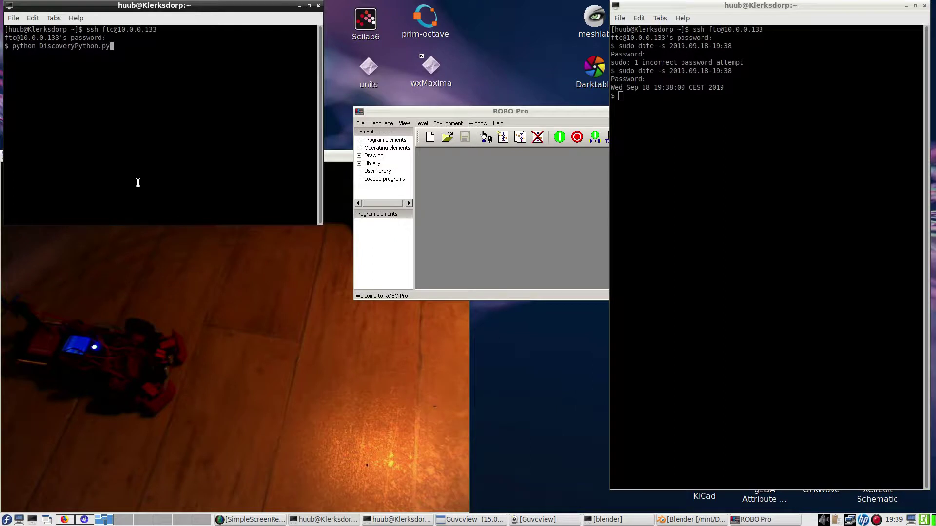
{"action": "key", "text": "Return"}
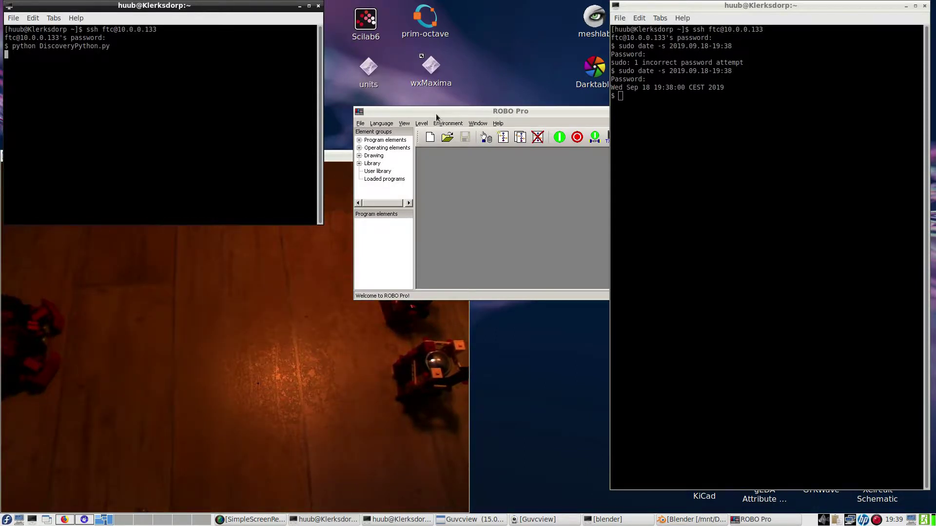
{"action": "left_click_drag", "start_coordinate": [438, 112], "coordinate": [433, 88]}
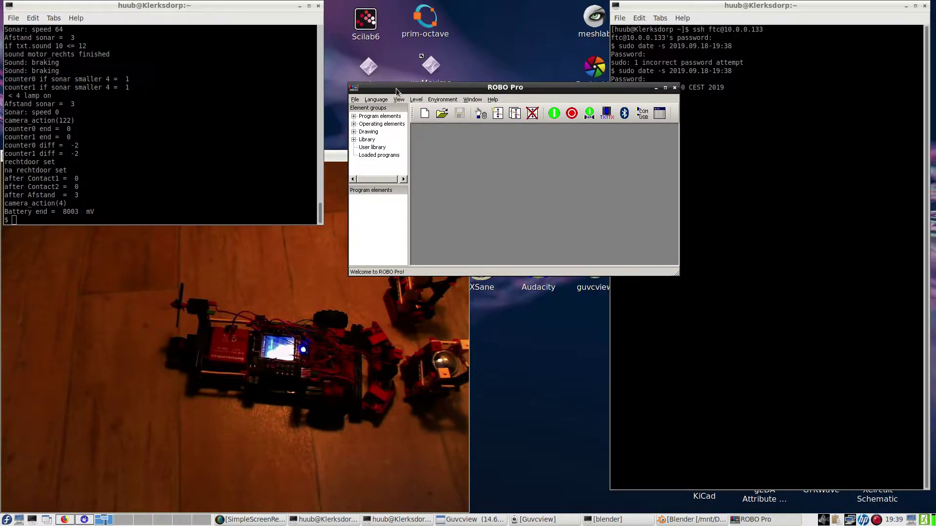
{"action": "left_click", "coordinate": [232, 176]}
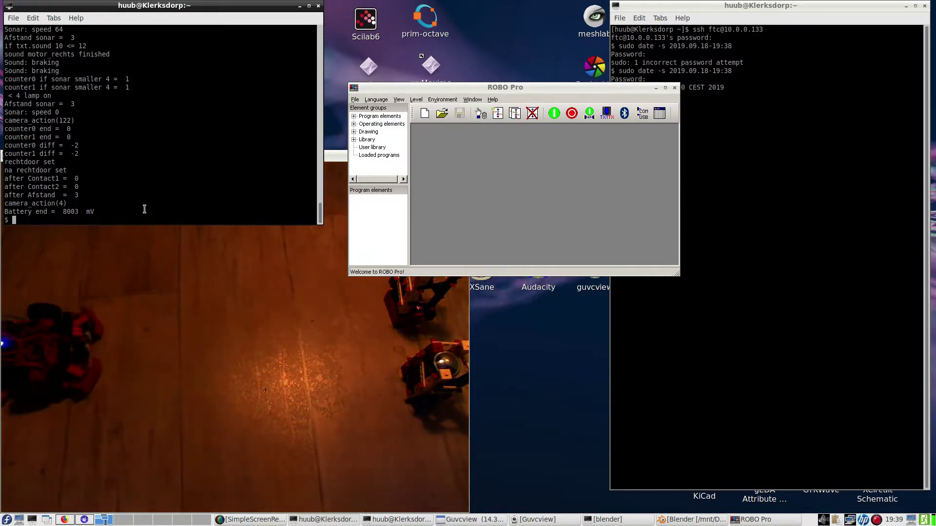
{"action": "left_click", "coordinate": [655, 119]}
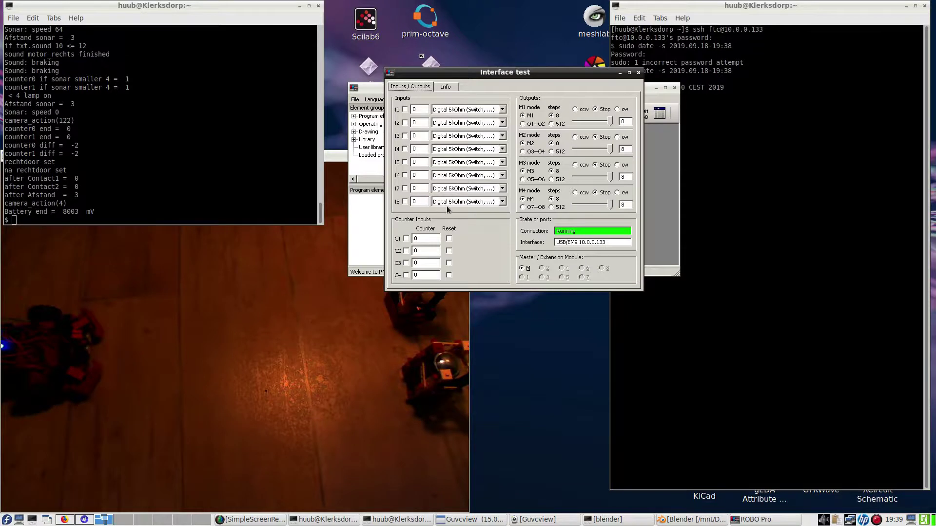
{"action": "left_click", "coordinate": [503, 202]}
{"action": "left_click", "coordinate": [475, 236]}
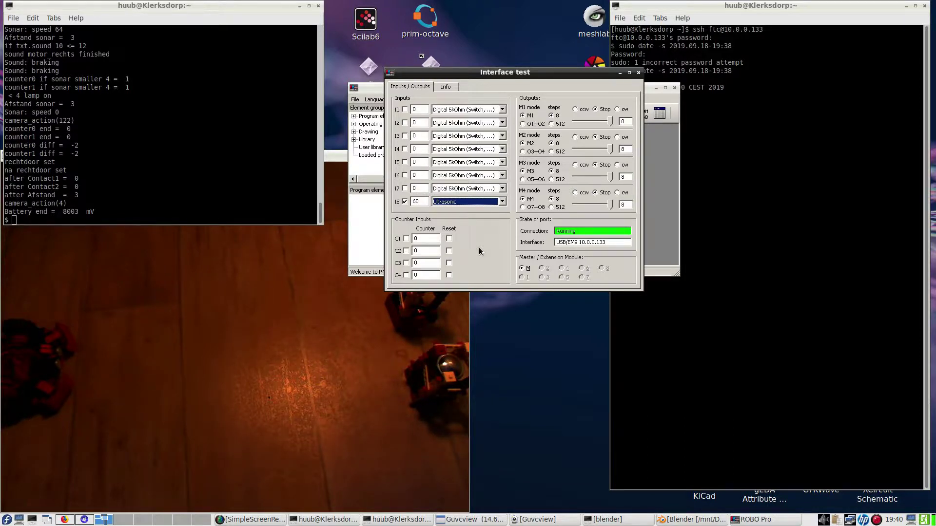
{"action": "left_click", "coordinate": [639, 73]}
{"action": "left_click", "coordinate": [417, 100]}
Rerun python DiscoveryPython.py from history in the left terminal
{"action": "left_click", "coordinate": [416, 100]}
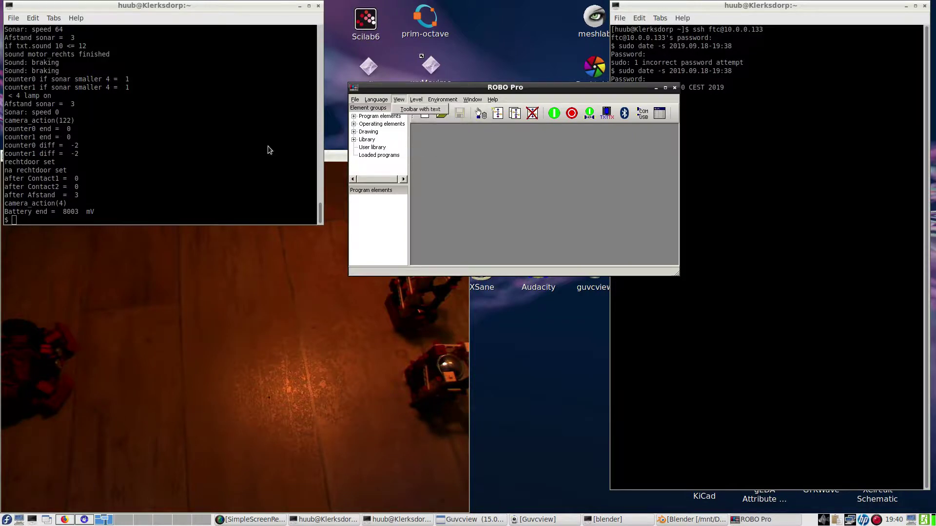
{"action": "left_click", "coordinate": [242, 157]}
{"action": "key", "text": "Up"}
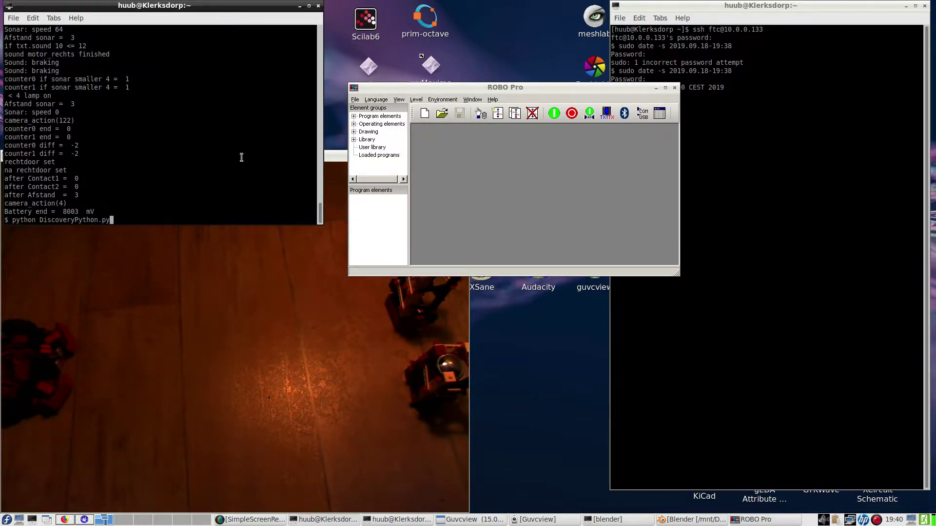
{"action": "key", "text": "Return"}
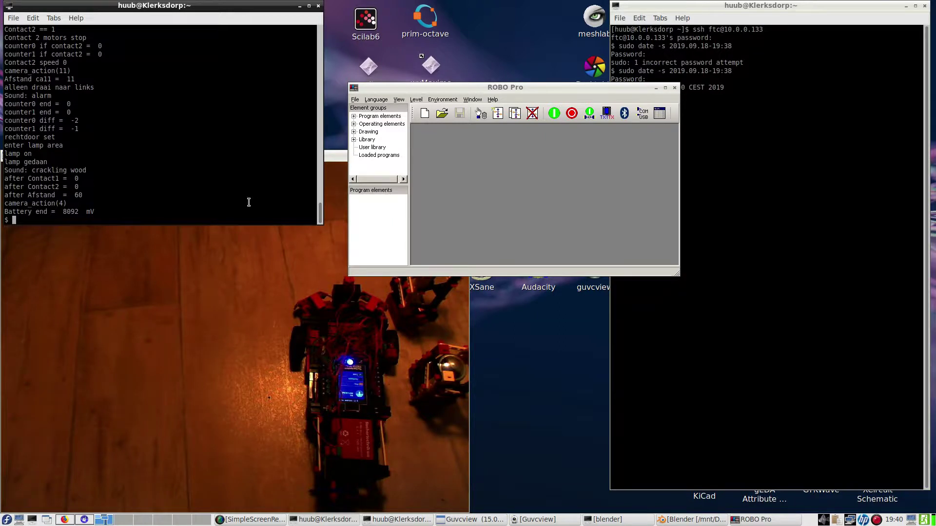
{"action": "left_click", "coordinate": [793, 178]}
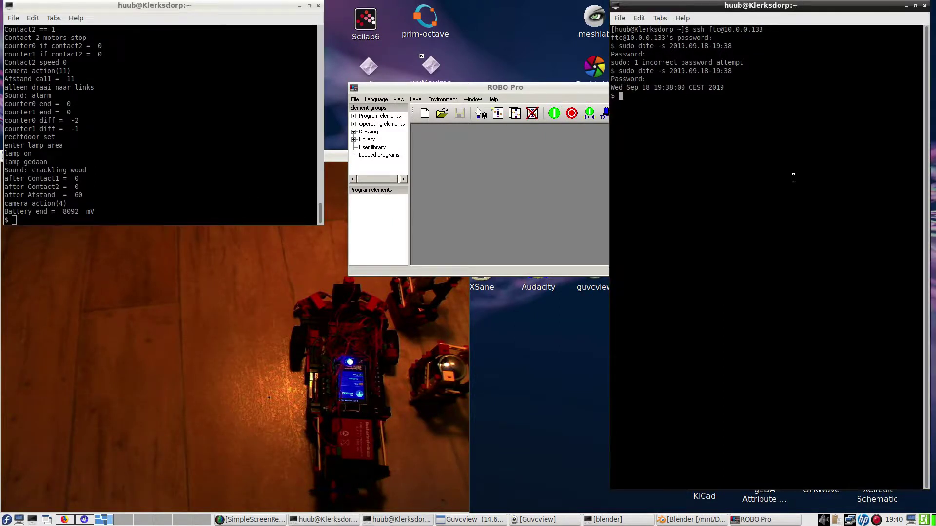
Open DiscoveryPython.py for viewing in the right terminal via command history
{"action": "type", "text": "exit"}
{"action": "key", "text": "Up"}
{"action": "key", "text": "Up"}
{"action": "key", "text": "Down"}
{"action": "key", "text": "Up"}
{"action": "key", "text": "Up"}
{"action": "key", "text": "Up"}
{"action": "key", "text": "Down"}
{"action": "key", "text": "Return"}
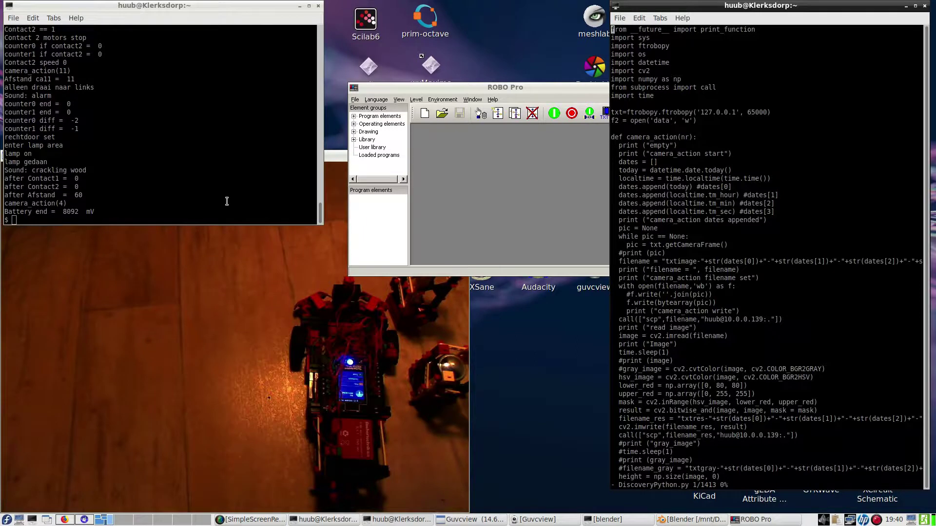
Open the log with 'less data' in the left terminal and jump to its end
{"action": "left_click", "coordinate": [189, 197]}
{"action": "type", "text": "less "}
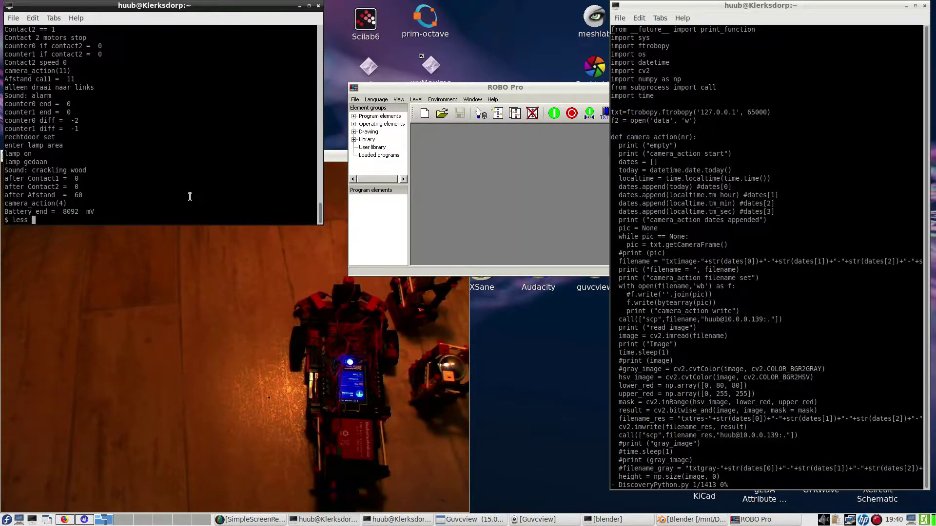
{"action": "type", "text": "D"}
{"action": "key", "text": "BackSpace"}
{"action": "type", "text": "data"}
{"action": "key", "text": "Return"}
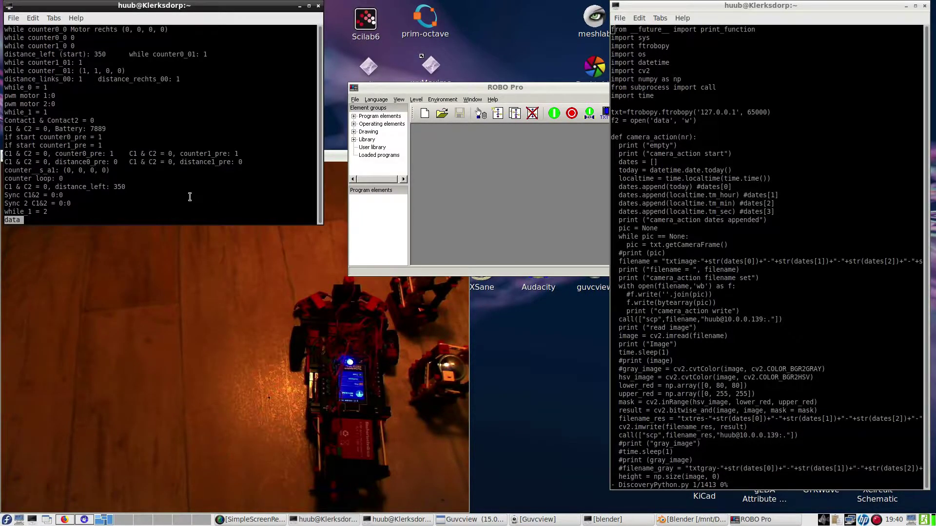
{"action": "key", "text": "shift+g"}
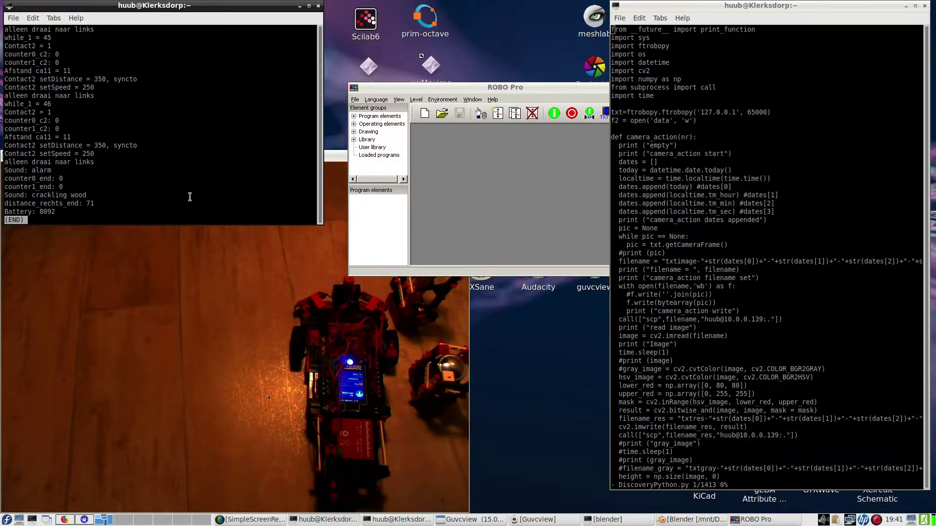
Scroll through the data log in the pager, then quit it with q
{"action": "scroll", "coordinate": [189, 196], "scroll_direction": "up", "scroll_amount": 1}
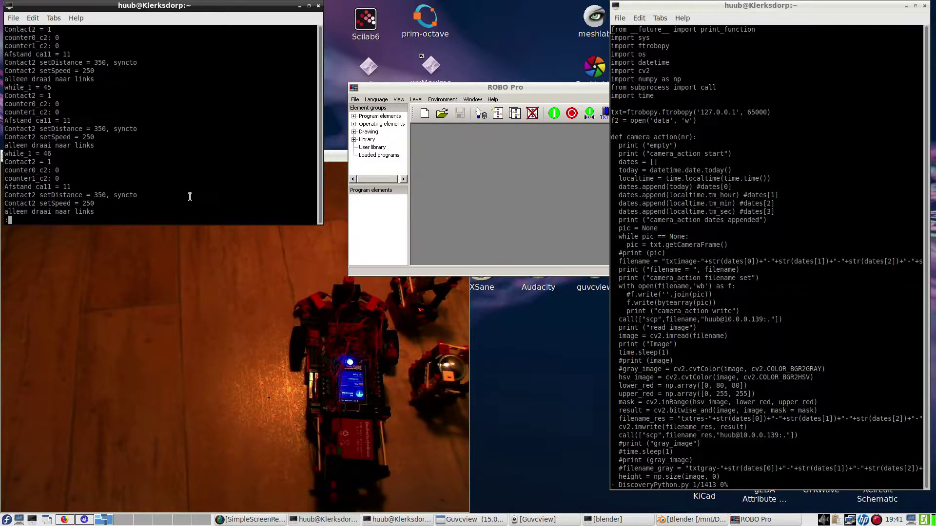
{"action": "scroll", "coordinate": [190, 196], "scroll_direction": "down", "scroll_amount": 1}
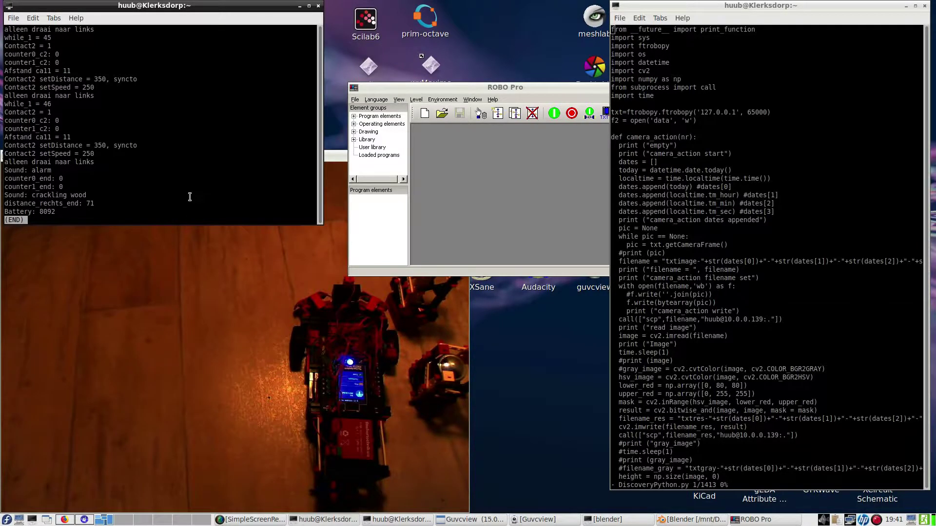
{"action": "scroll", "coordinate": [190, 196], "scroll_direction": "up", "scroll_amount": 1}
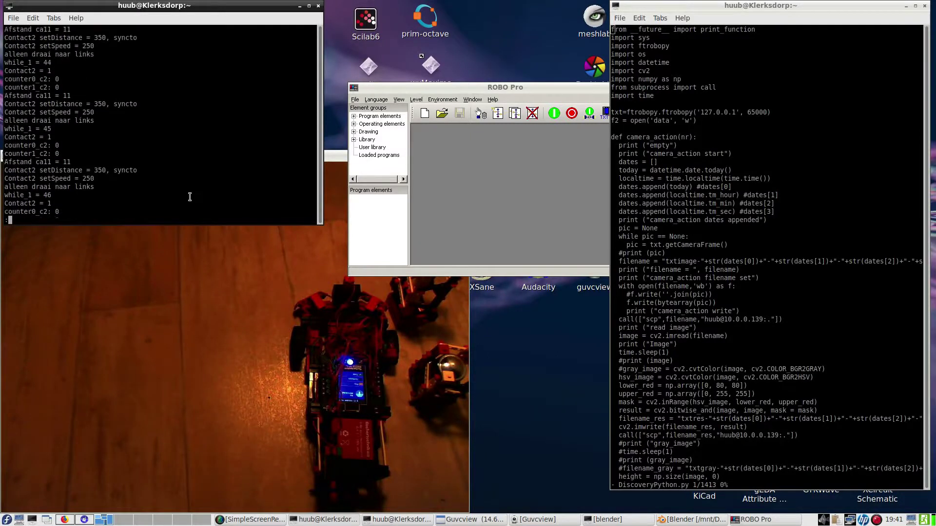
{"action": "scroll", "coordinate": [190, 197], "scroll_direction": "up", "scroll_amount": 5}
{"action": "scroll", "coordinate": [190, 197], "scroll_direction": "up", "scroll_amount": 6}
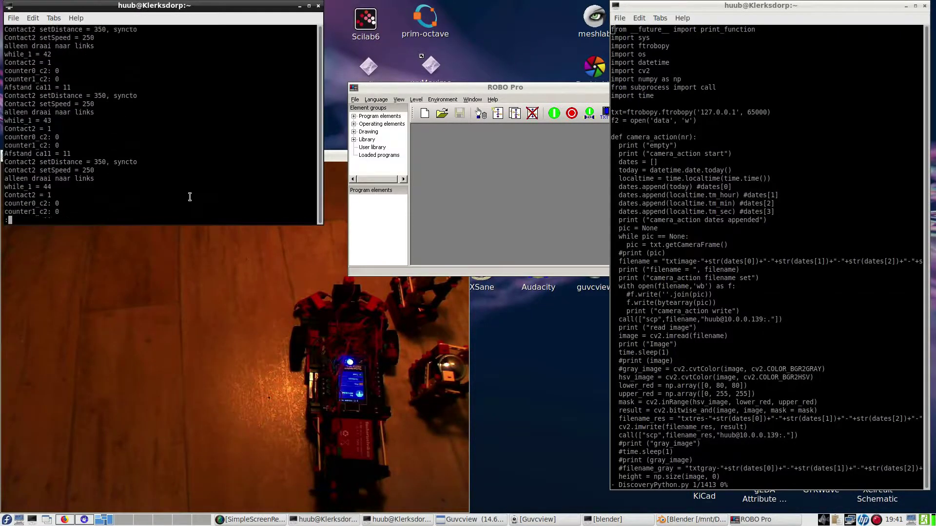
{"action": "scroll", "coordinate": [189, 196], "scroll_direction": "up", "scroll_amount": 2}
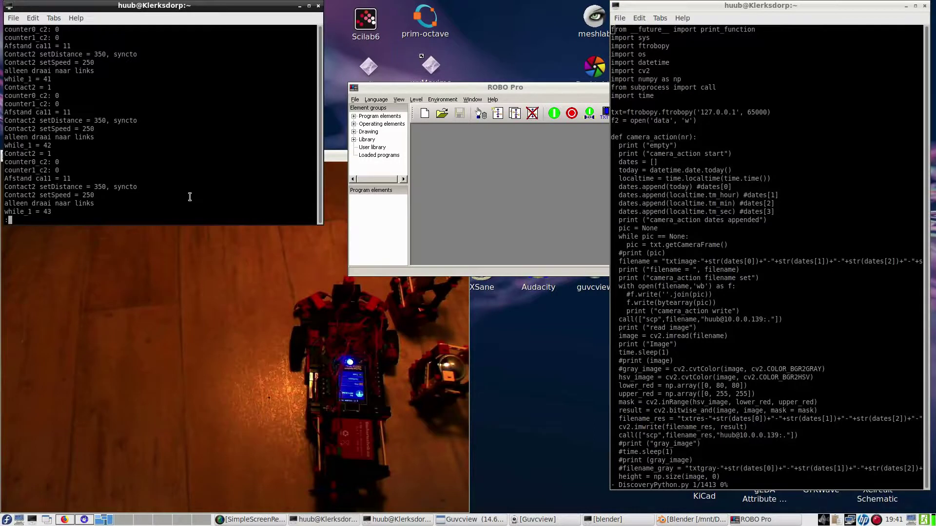
{"action": "scroll", "coordinate": [189, 197], "scroll_direction": "up", "scroll_amount": 7}
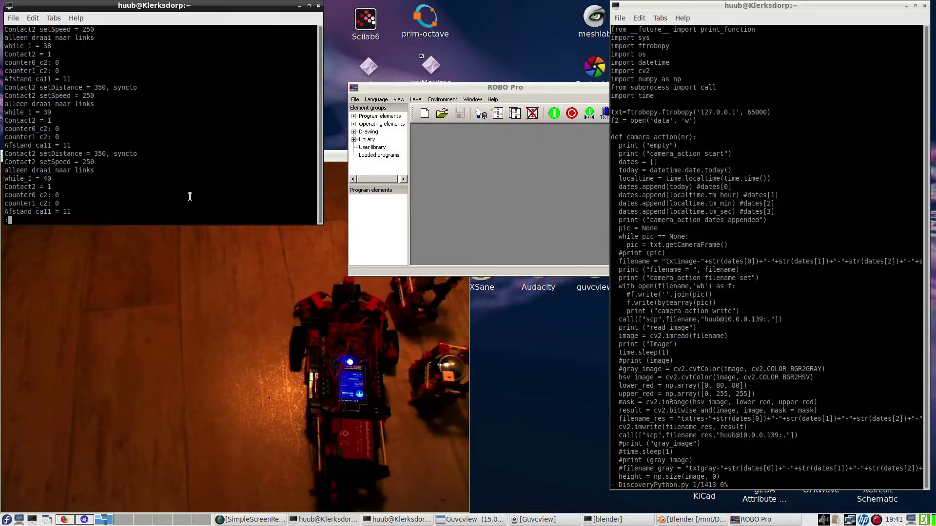
{"action": "scroll", "coordinate": [190, 197], "scroll_direction": "up", "scroll_amount": 13}
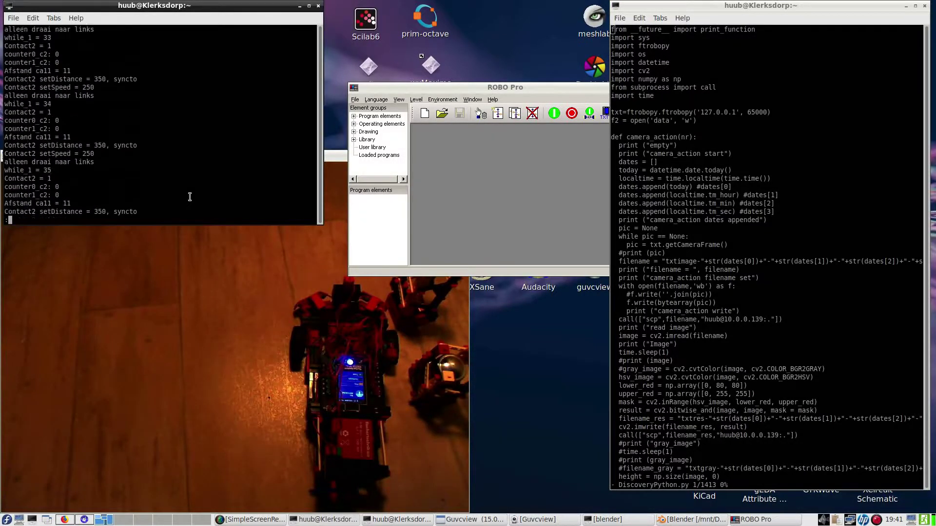
{"action": "scroll", "coordinate": [190, 196], "scroll_direction": "up", "scroll_amount": 7}
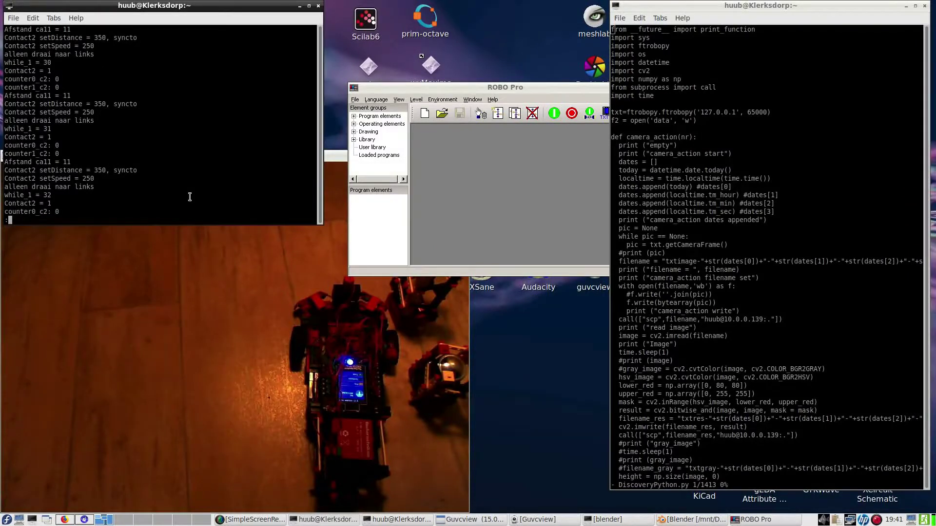
{"action": "scroll", "coordinate": [189, 197], "scroll_direction": "down", "scroll_amount": 20}
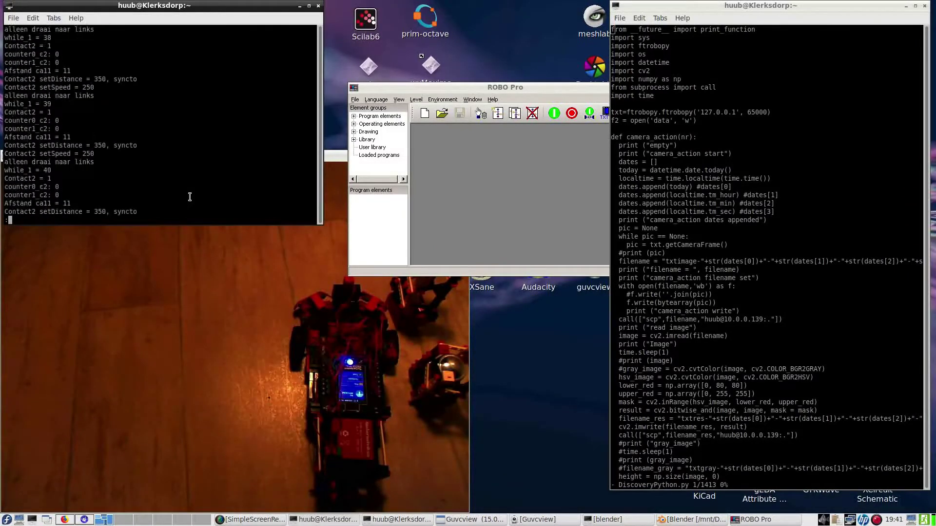
{"action": "scroll", "coordinate": [190, 197], "scroll_direction": "down", "scroll_amount": 17}
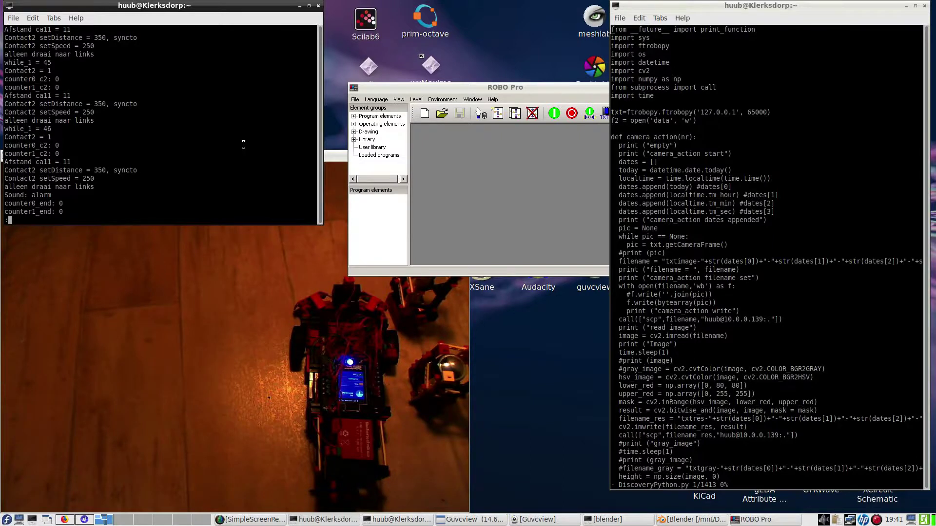
{"action": "key", "text": "q"}
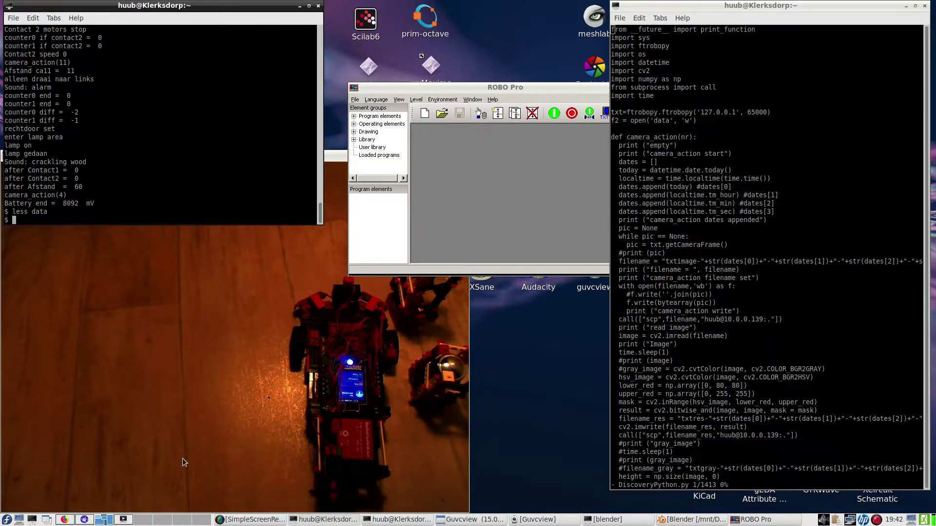
{"action": "left_click", "coordinate": [695, 520]}
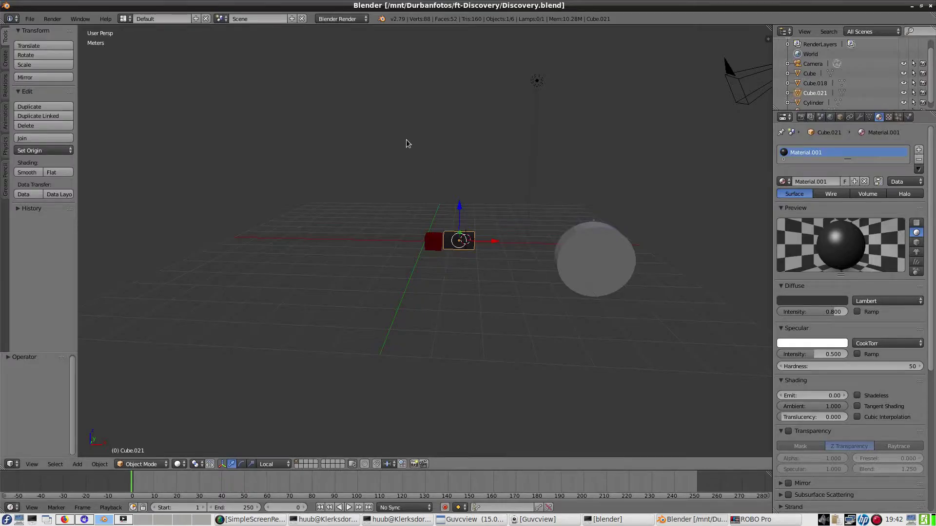
Orbit to view the blocks and grey wheel from above, and check the Guvcview webcam feed
{"action": "middle_click_drag", "start_coordinate": [401, 160], "coordinate": [453, 258]}
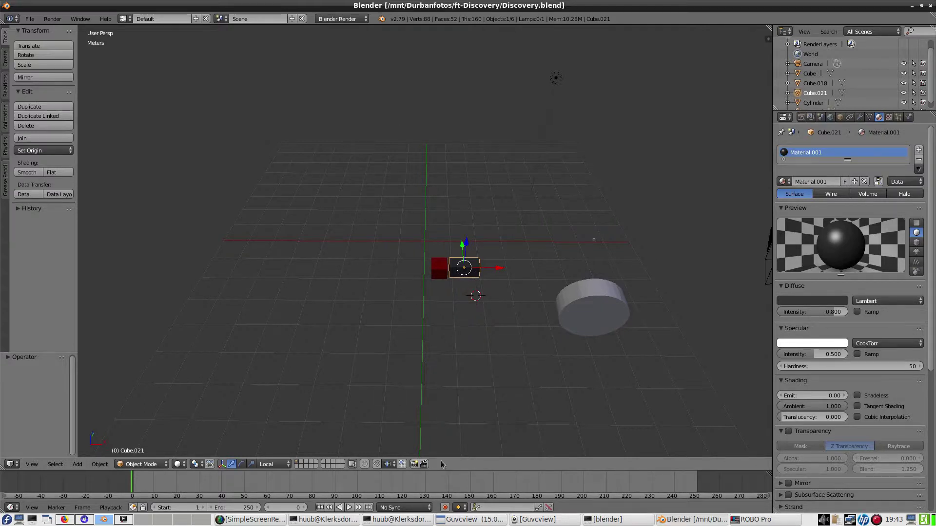
{"action": "left_click", "coordinate": [480, 522]}
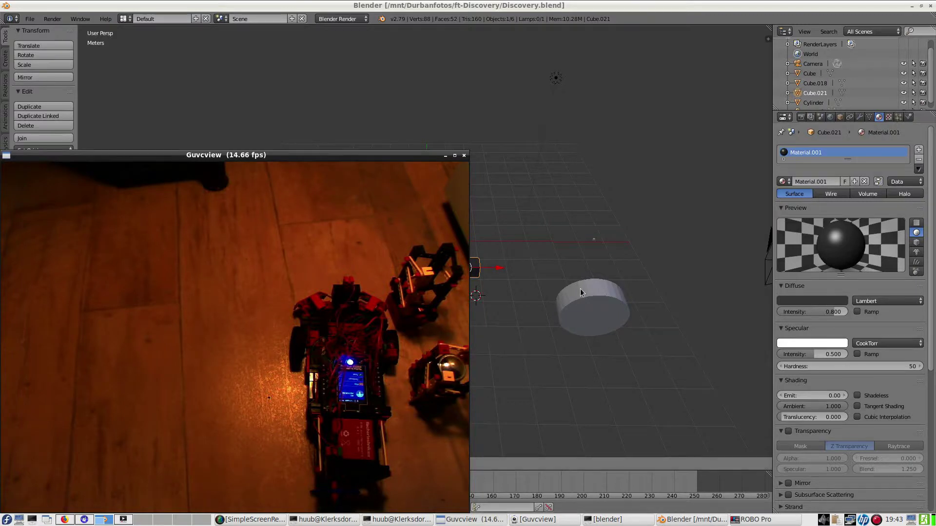
{"action": "left_click", "coordinate": [546, 304]}
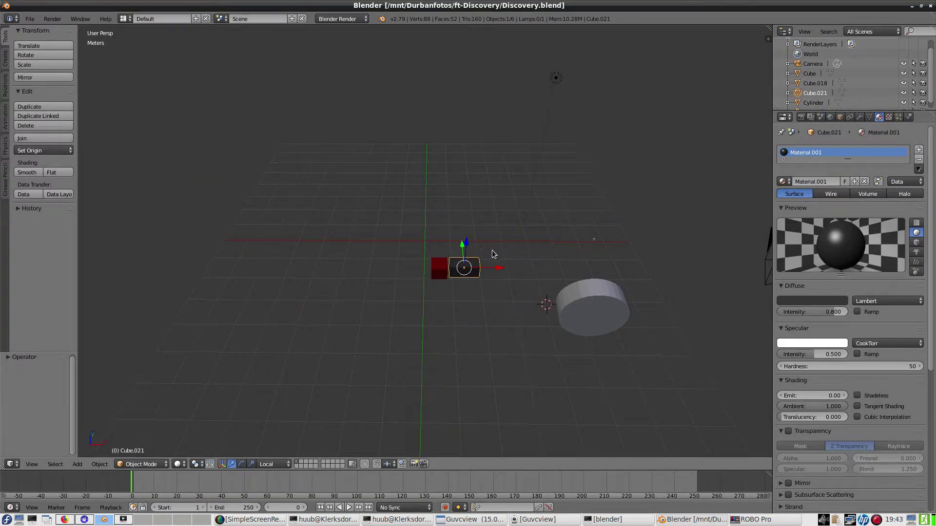
Darken the red cube's diffuse colour with the colour picker's value slider
{"action": "right_click", "coordinate": [439, 273]}
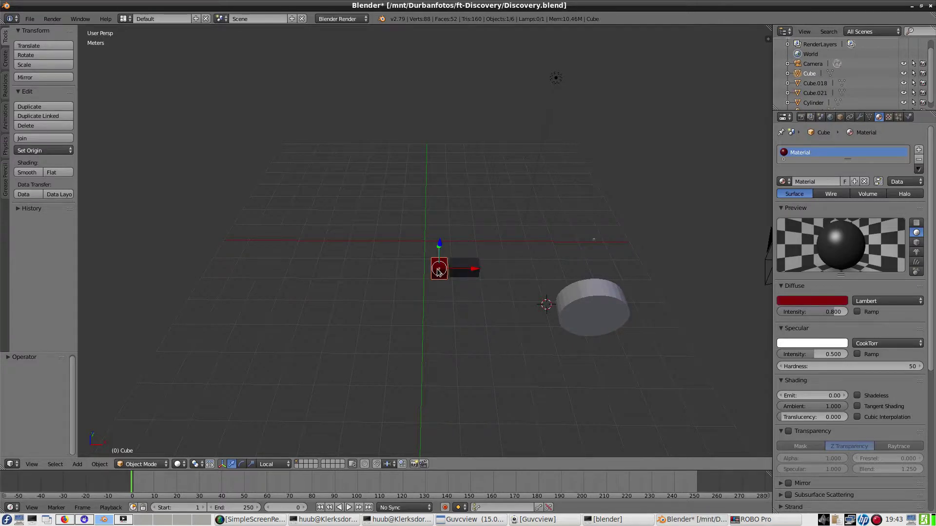
{"action": "left_click", "coordinate": [802, 301]}
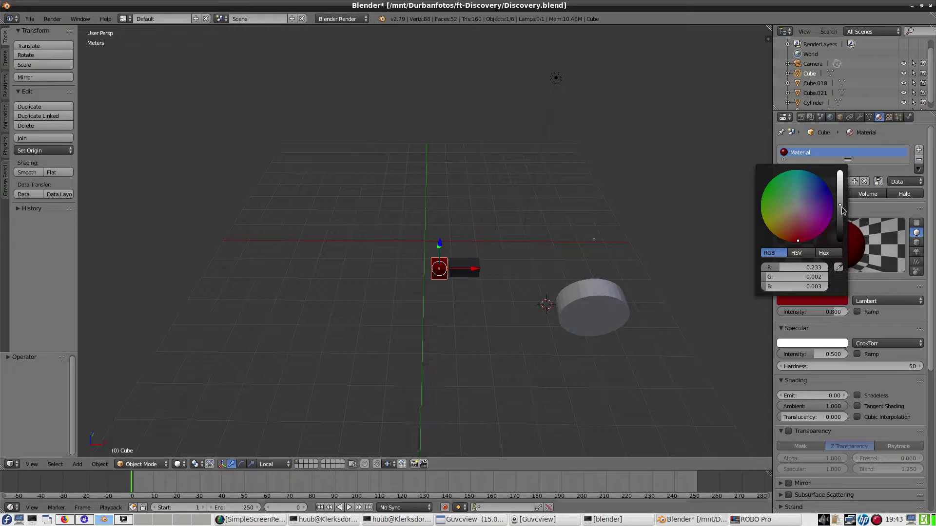
{"action": "mouse_move", "coordinate": [841, 211]}
{"action": "left_mouse_down"}
{"action": "mouse_move", "coordinate": [838, 233]}
{"action": "mouse_move", "coordinate": [838, 221]}
{"action": "left_mouse_up"}
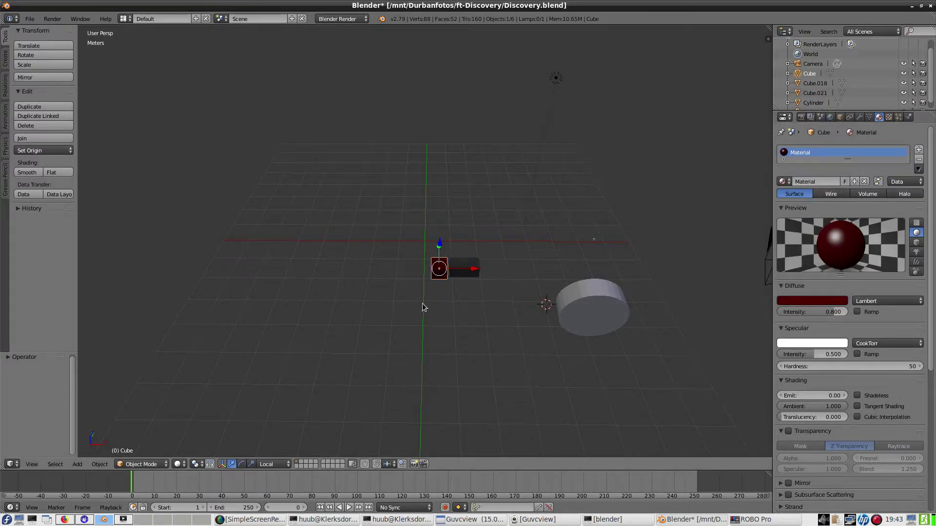
Darken the black block beside it almost to pure black, leaving its position unchanged
{"action": "right_click", "coordinate": [472, 260]}
{"action": "key", "text": "g"}
{"action": "left_click_drag", "start_coordinate": [473, 270], "coordinate": [428, 273]}
{"action": "key", "text": "Escape"}
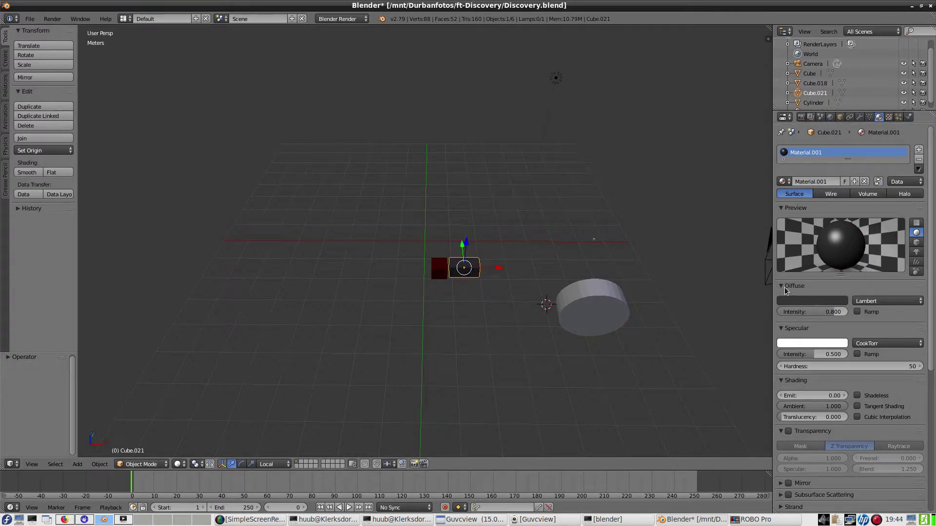
{"action": "left_click", "coordinate": [793, 301]}
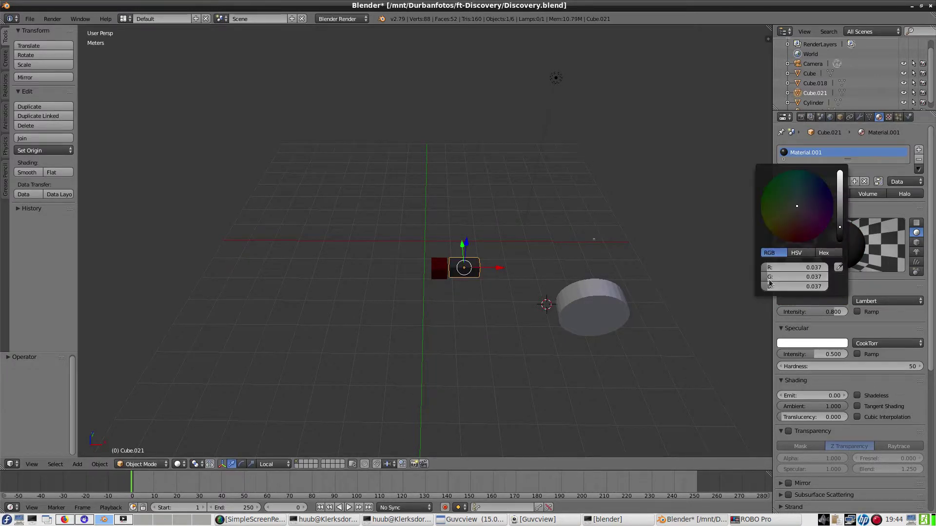
{"action": "left_click", "coordinate": [839, 232]}
{"action": "left_click_drag", "start_coordinate": [839, 231], "coordinate": [839, 242]}
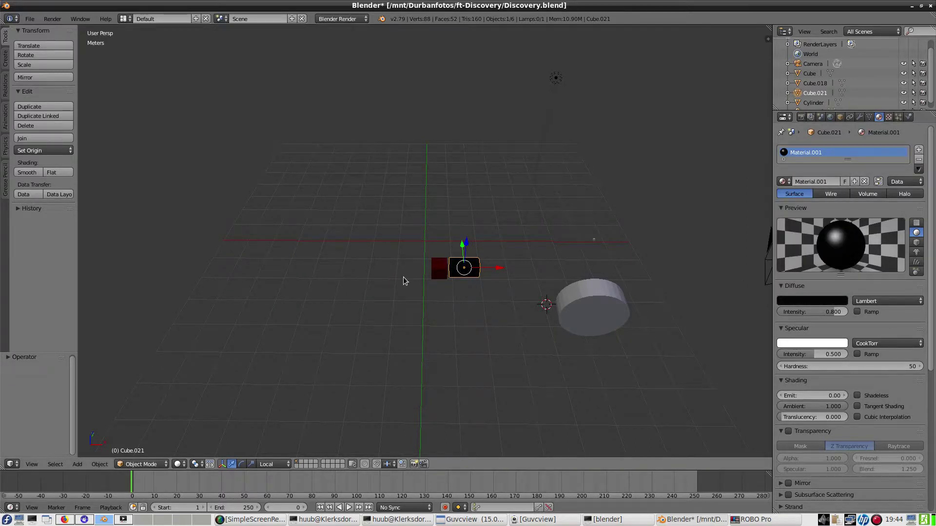
Darken the red cube's colour further to a deep maroon
{"action": "right_click", "coordinate": [437, 271]}
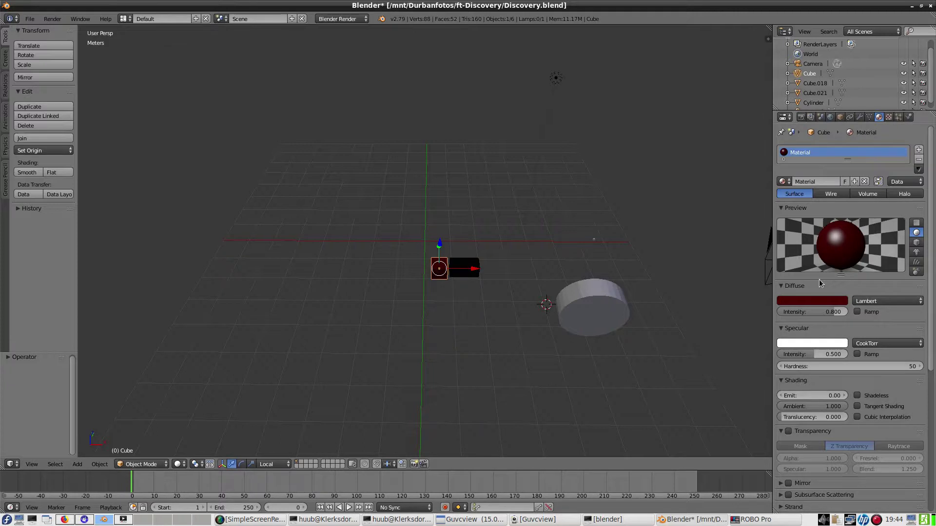
{"action": "left_click", "coordinate": [804, 302]}
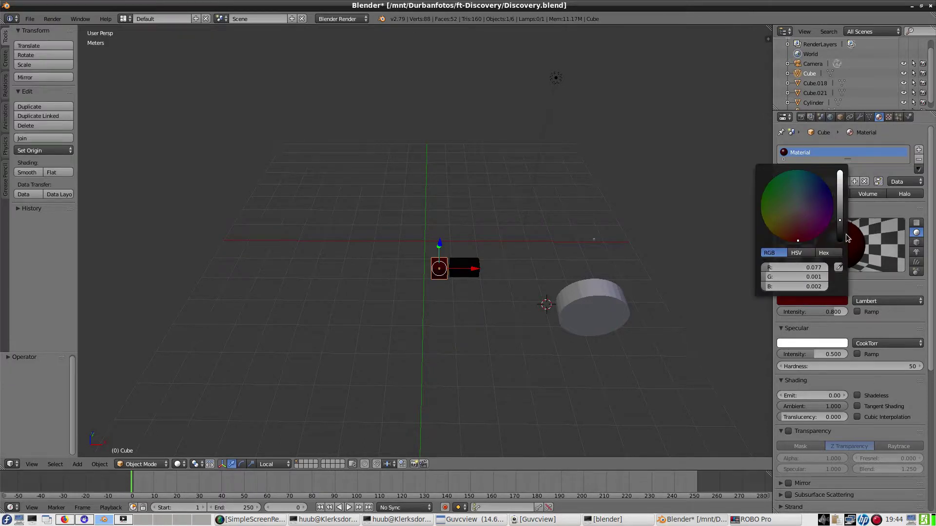
{"action": "mouse_move", "coordinate": [841, 222]}
{"action": "left_mouse_down"}
{"action": "mouse_move", "coordinate": [838, 241]}
{"action": "mouse_move", "coordinate": [839, 232]}
{"action": "left_mouse_up"}
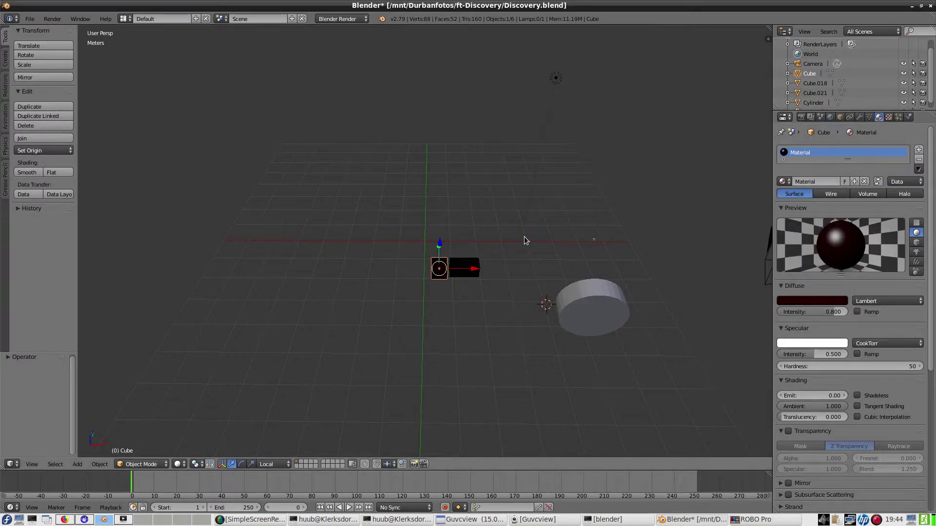
{"action": "right_click", "coordinate": [459, 271]}
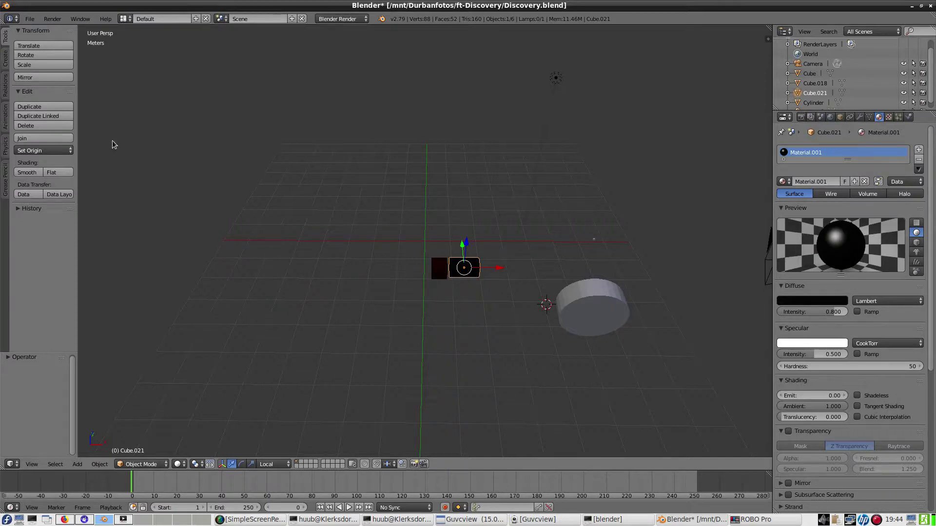
Duplicate the black block three times, placing each copy in a row toward the grey wheel
{"action": "left_click", "coordinate": [54, 107]}
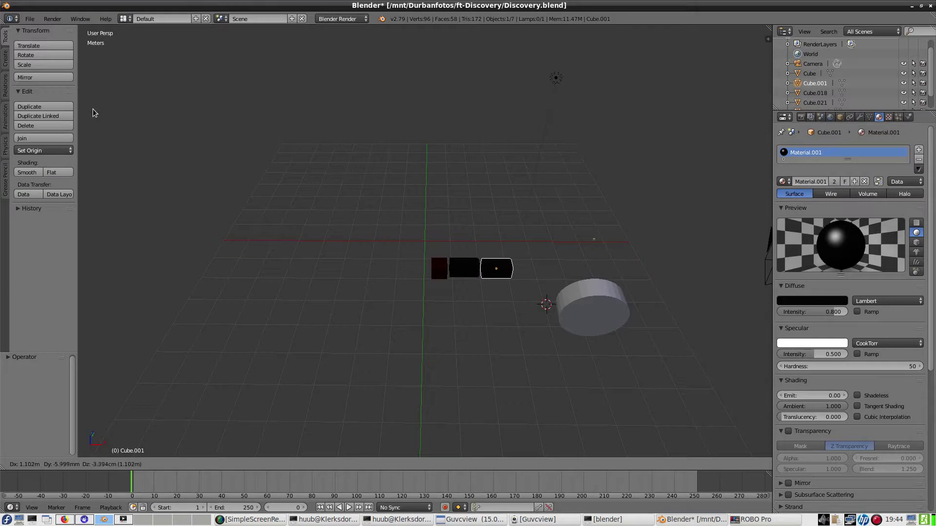
{"action": "left_click", "coordinate": [94, 111]}
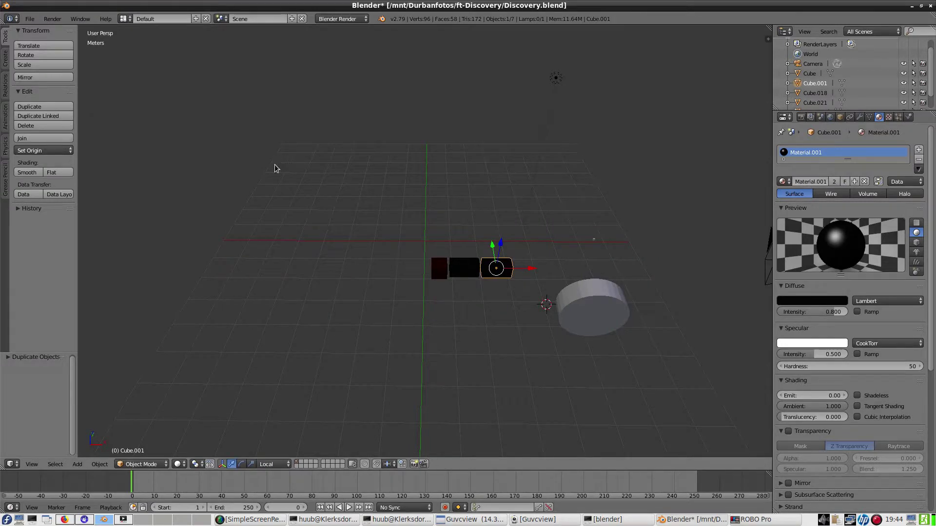
{"action": "mouse_move", "coordinate": [275, 168]}
{"action": "middle_mouse_down"}
{"action": "mouse_move", "coordinate": [302, 191]}
{"action": "mouse_move", "coordinate": [411, 169]}
{"action": "mouse_move", "coordinate": [431, 127]}
{"action": "mouse_move", "coordinate": [395, 142]}
{"action": "mouse_move", "coordinate": [334, 141]}
{"action": "mouse_move", "coordinate": [273, 169]}
{"action": "middle_mouse_up"}
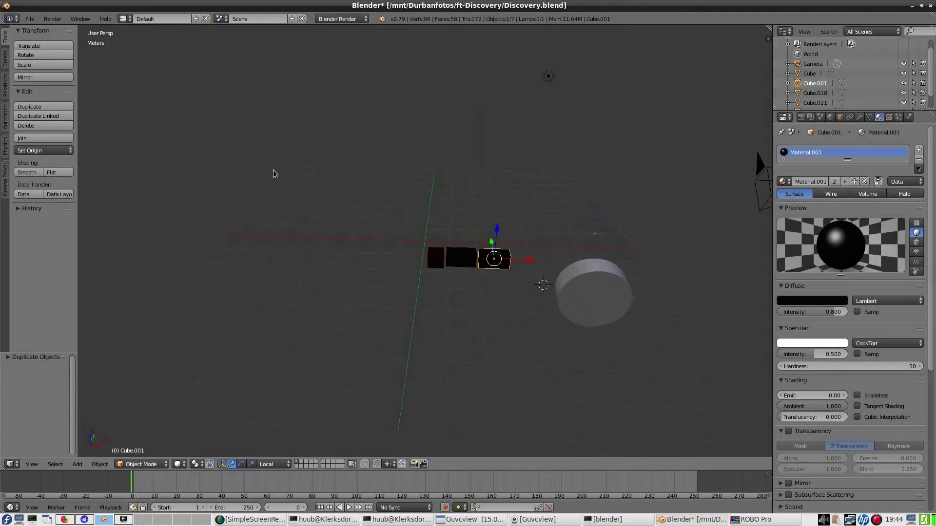
{"action": "left_click", "coordinate": [53, 110]}
{"action": "left_click", "coordinate": [85, 114]}
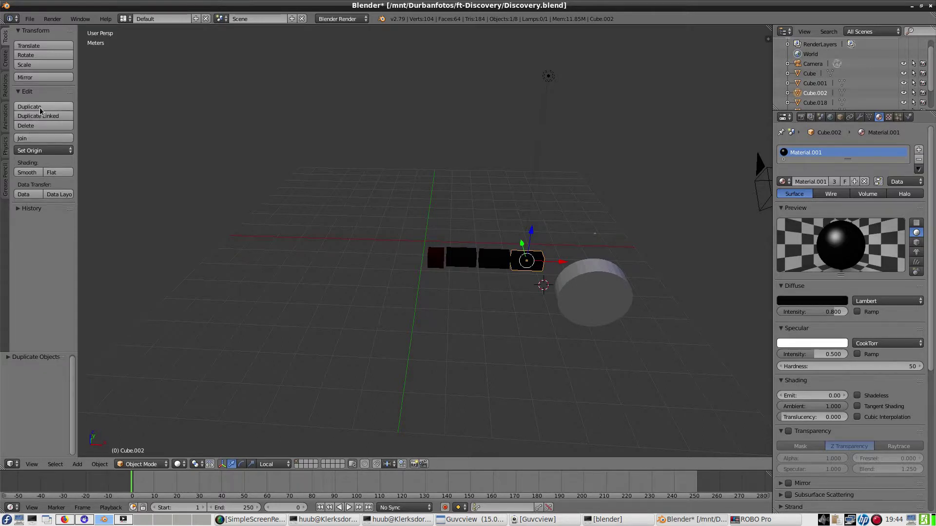
{"action": "left_click", "coordinate": [43, 108]}
{"action": "left_click", "coordinate": [76, 113]}
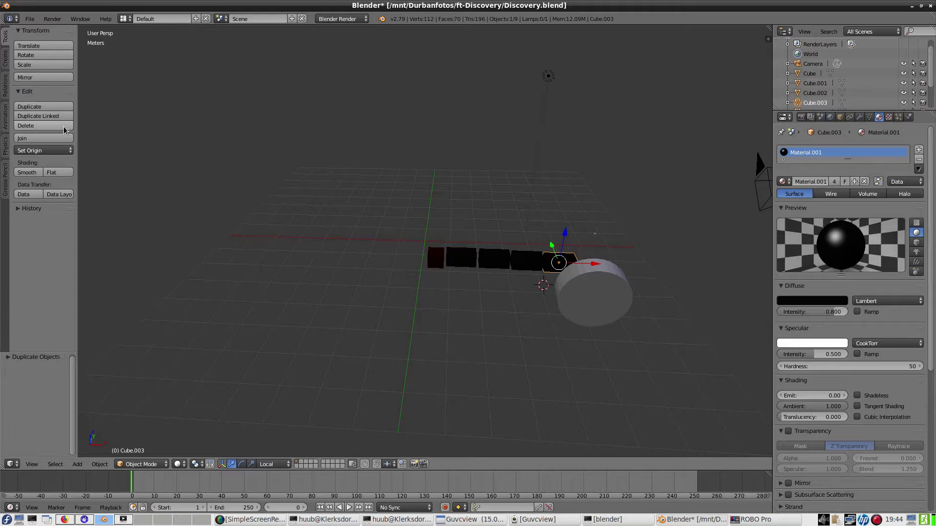
Check the Guvcview live webcam feed of the robot, then return to Blender
{"action": "left_click", "coordinate": [459, 508]}
{"action": "left_click", "coordinate": [466, 520]}
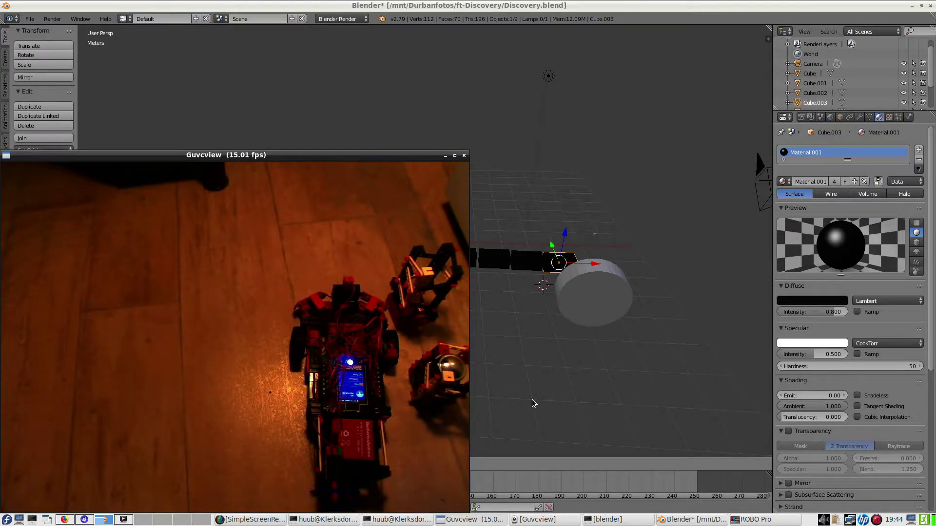
{"action": "left_click", "coordinate": [507, 298]}
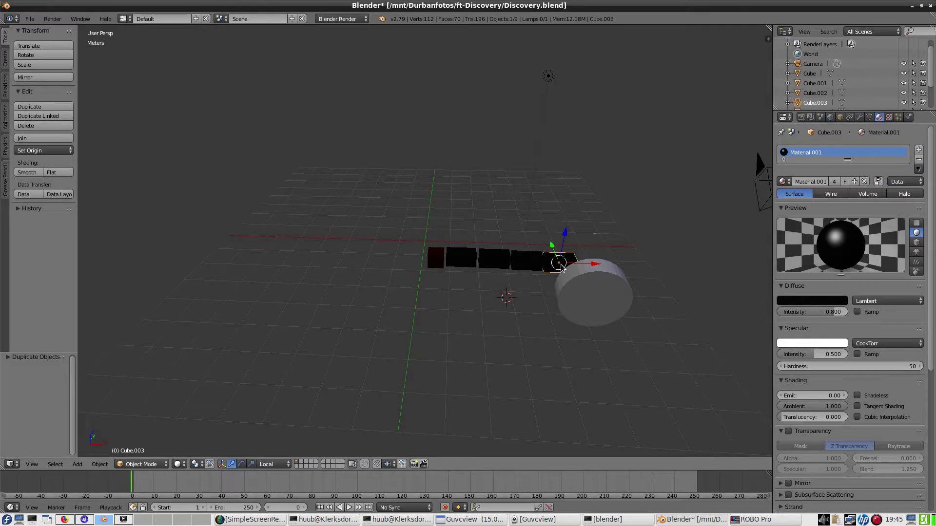
Delete the last black block in the row and the two small black blocks near the wheel
{"action": "key", "text": "x"}
{"action": "left_click", "coordinate": [526, 272]}
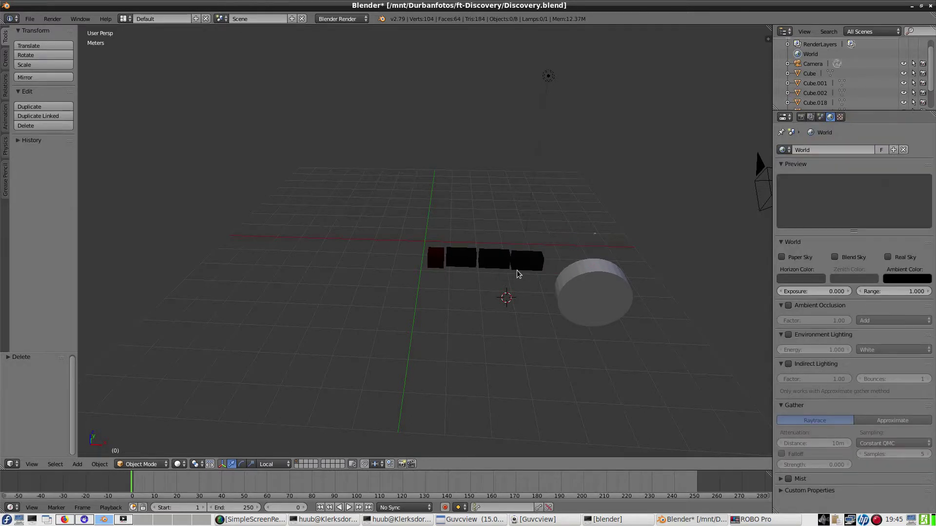
{"action": "right_click", "coordinate": [522, 268]}
{"action": "key", "text": "x"}
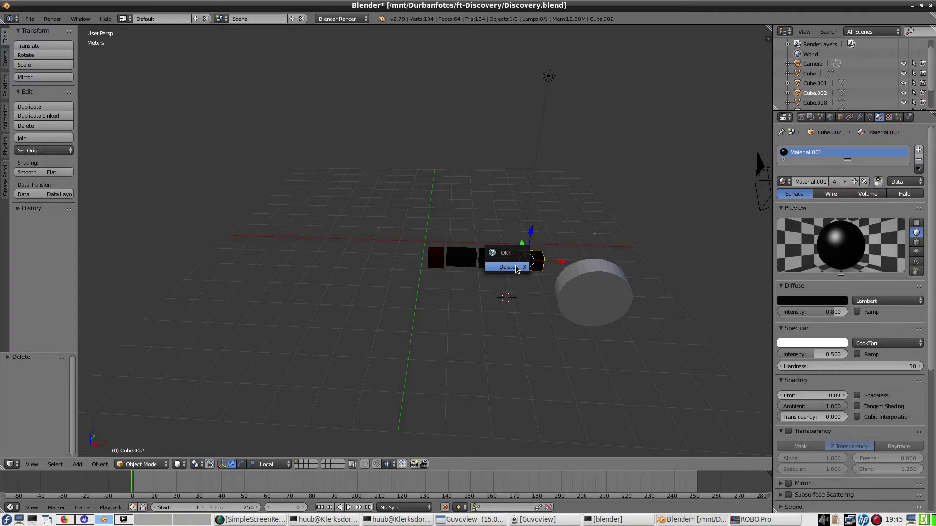
{"action": "left_click", "coordinate": [516, 267]}
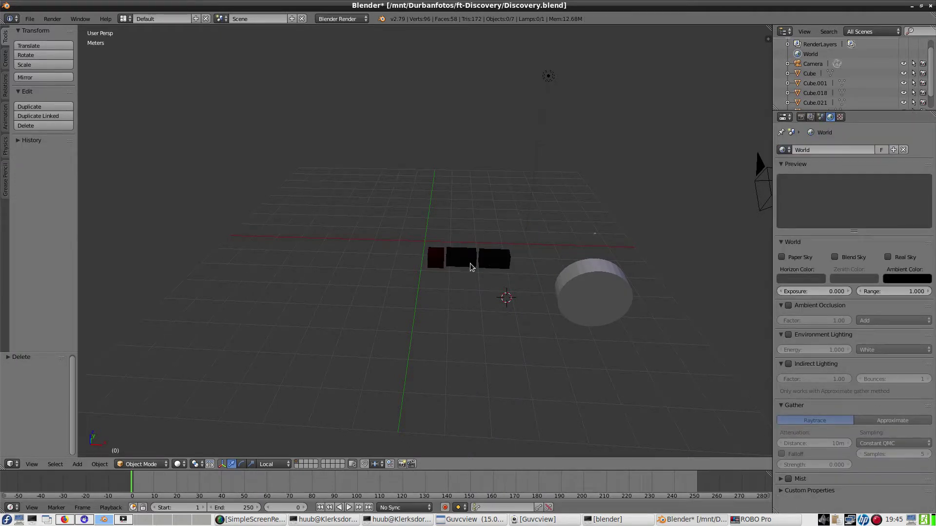
{"action": "right_click", "coordinate": [490, 265]}
{"action": "key", "text": "x"}
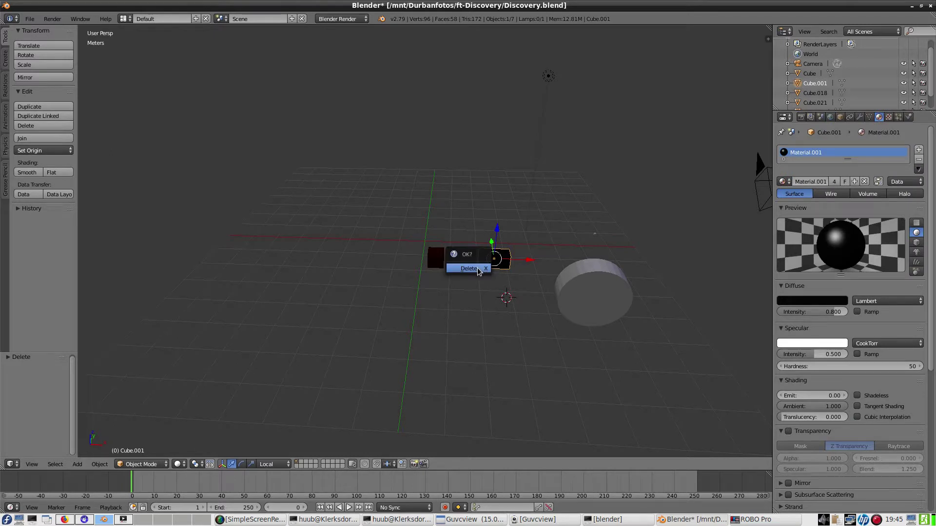
{"action": "left_click", "coordinate": [473, 267]}
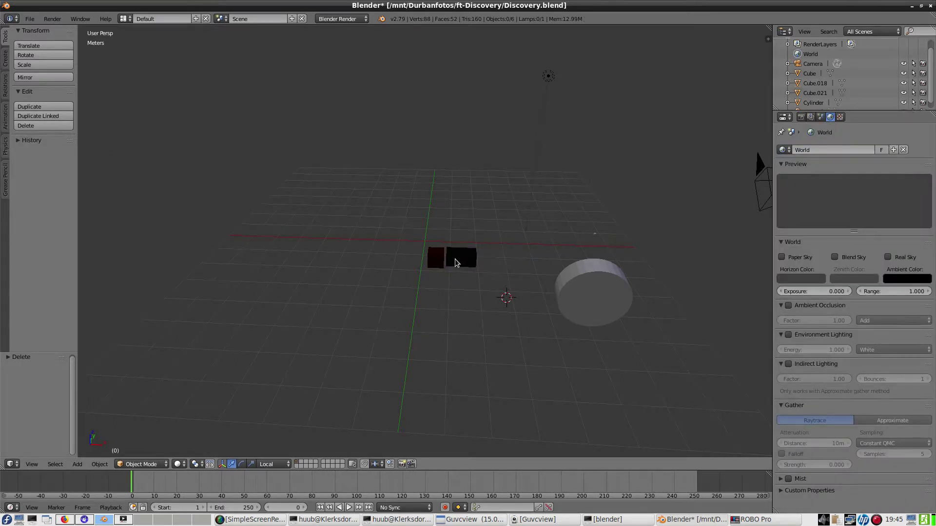
Shift the long black block slightly to the right
{"action": "right_click", "coordinate": [465, 263]}
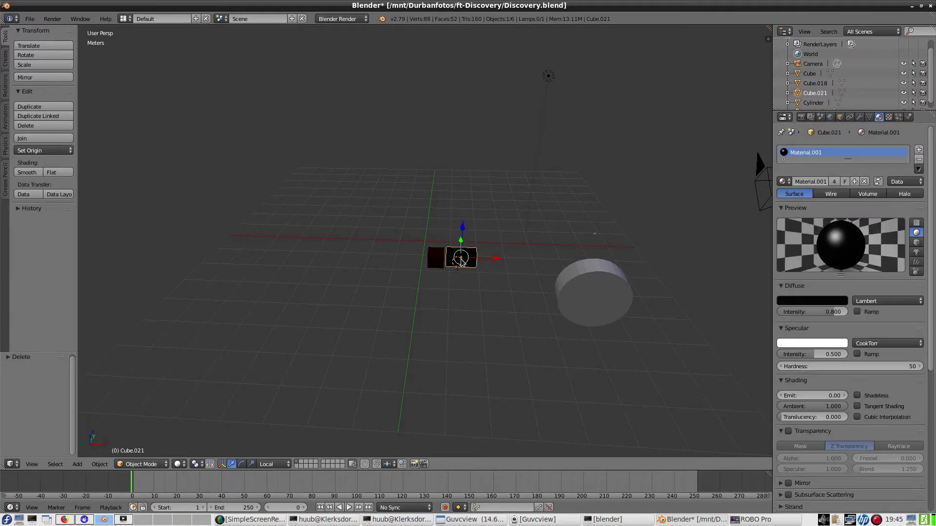
{"action": "key", "text": "g"}
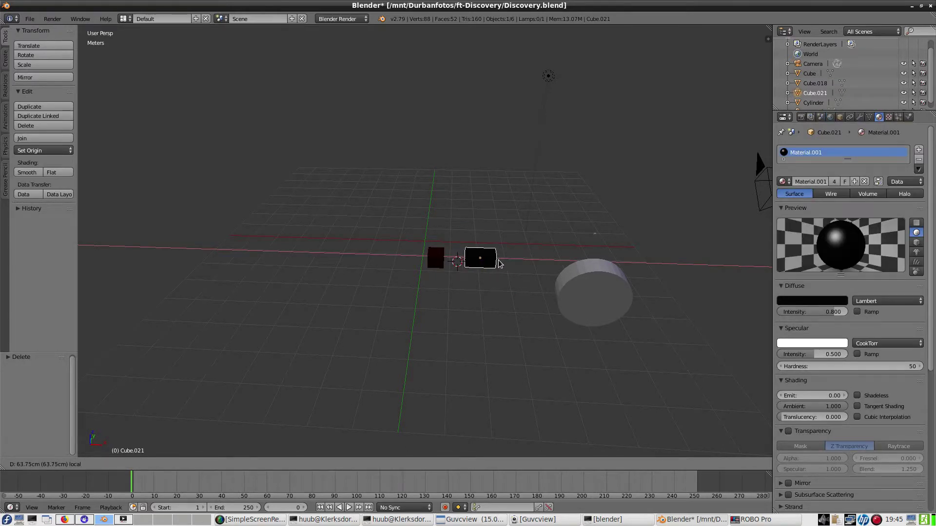
{"action": "left_click", "coordinate": [471, 263]}
Duplicate the dark cube twice and place the copies in the row
{"action": "right_click", "coordinate": [438, 263]}
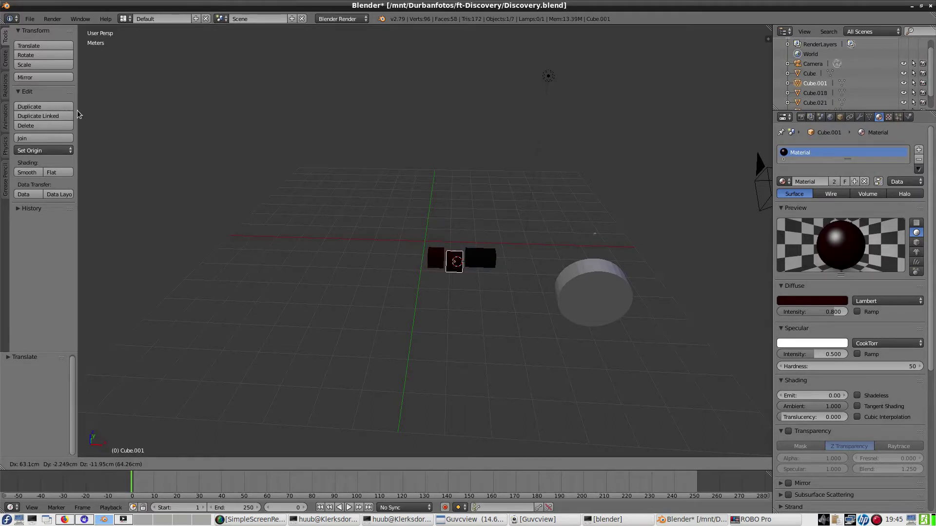
{"action": "left_click", "coordinate": [77, 110]}
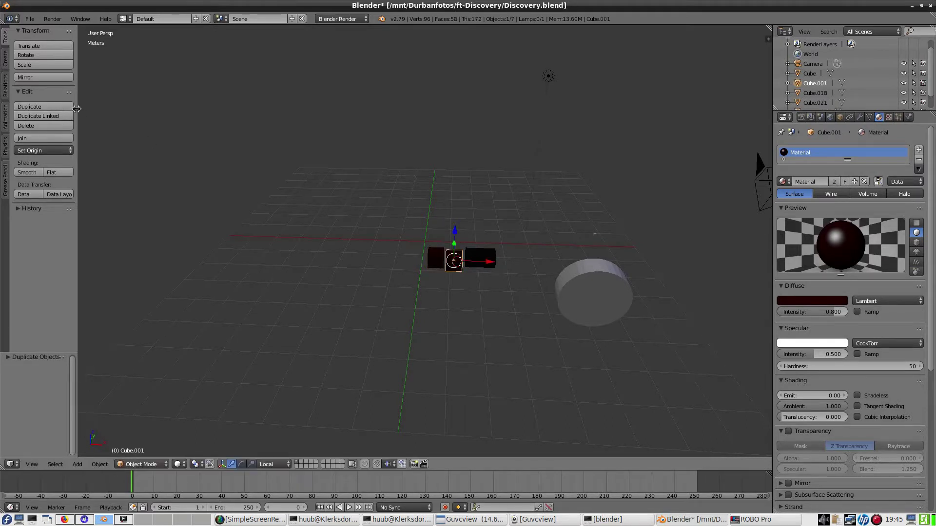
{"action": "key", "text": "g"}
{"action": "left_click", "coordinate": [454, 254]}
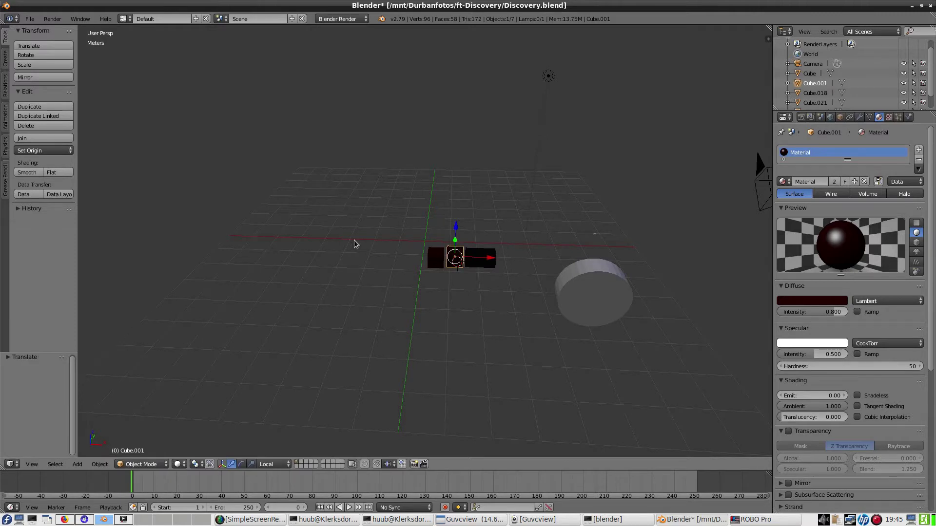
{"action": "mouse_move", "coordinate": [349, 222]}
{"action": "middle_mouse_down"}
{"action": "mouse_move", "coordinate": [387, 234]}
{"action": "mouse_move", "coordinate": [467, 204]}
{"action": "mouse_move", "coordinate": [350, 214]}
{"action": "middle_mouse_up"}
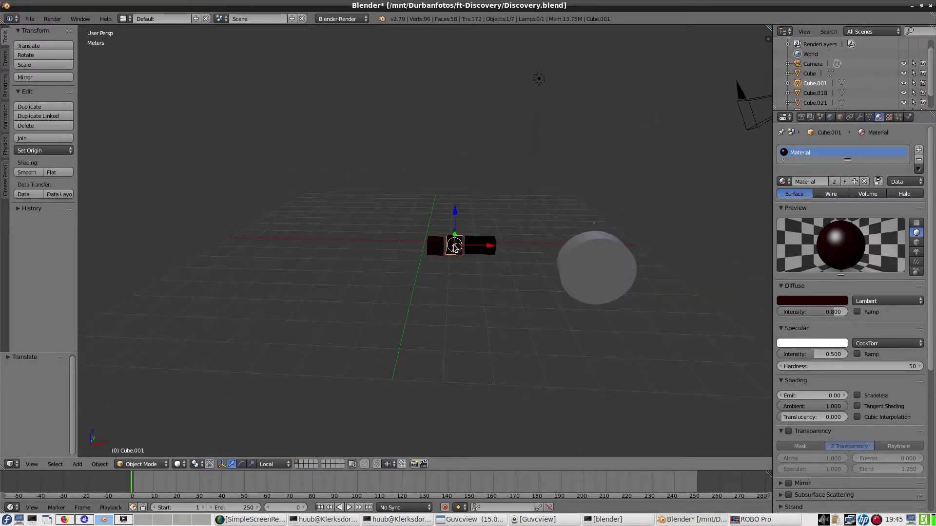
{"action": "left_click", "coordinate": [44, 106]}
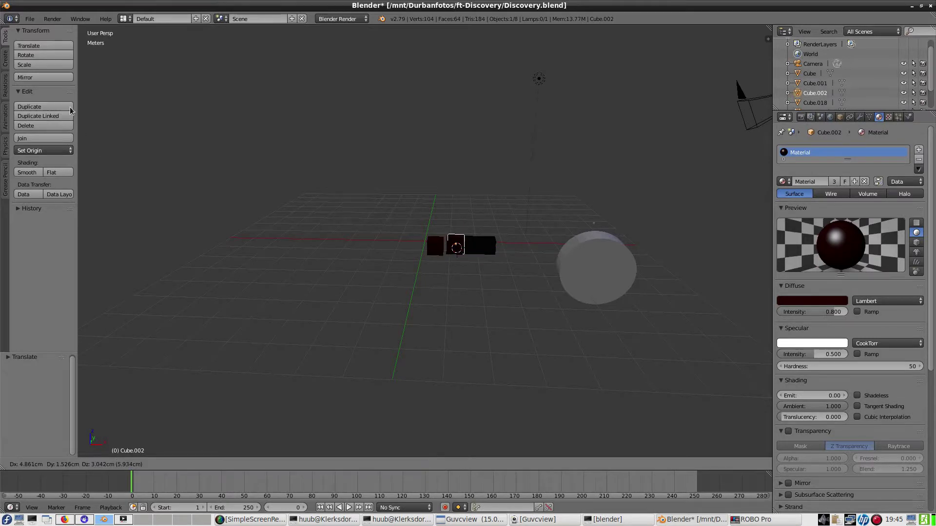
{"action": "left_click", "coordinate": [115, 113]}
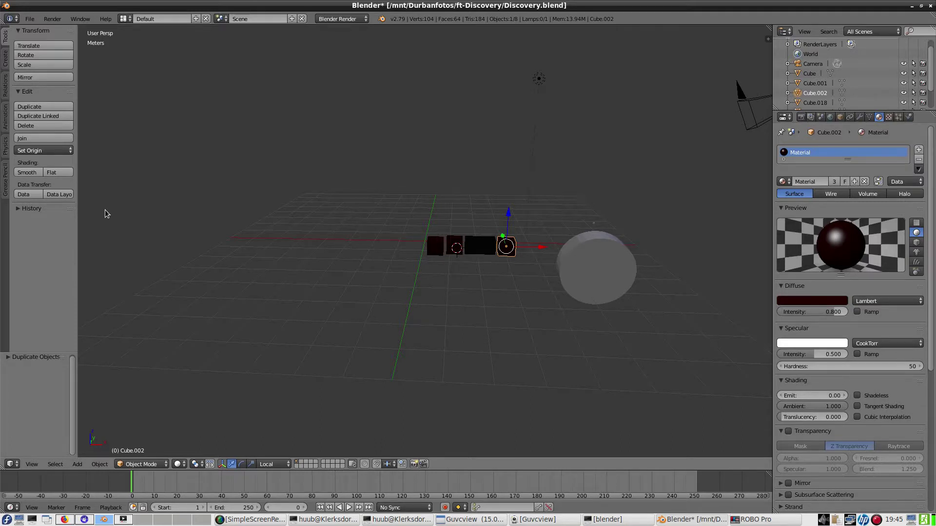
{"action": "left_click", "coordinate": [474, 247]}
Duplicate the long black block next to the wheel and rotate it to Z -91.7°
{"action": "right_click", "coordinate": [477, 252]}
{"action": "left_click", "coordinate": [53, 106]}
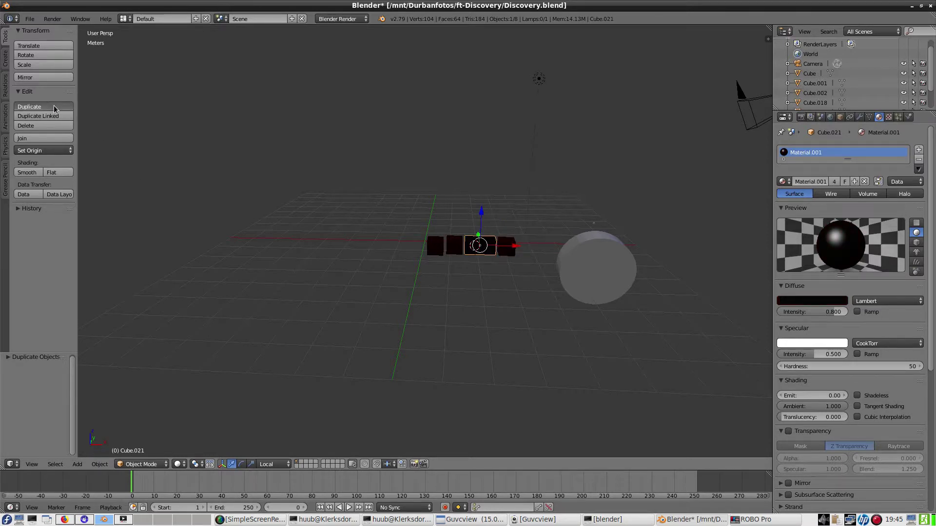
{"action": "left_click", "coordinate": [107, 108]}
{"action": "left_click", "coordinate": [106, 109]}
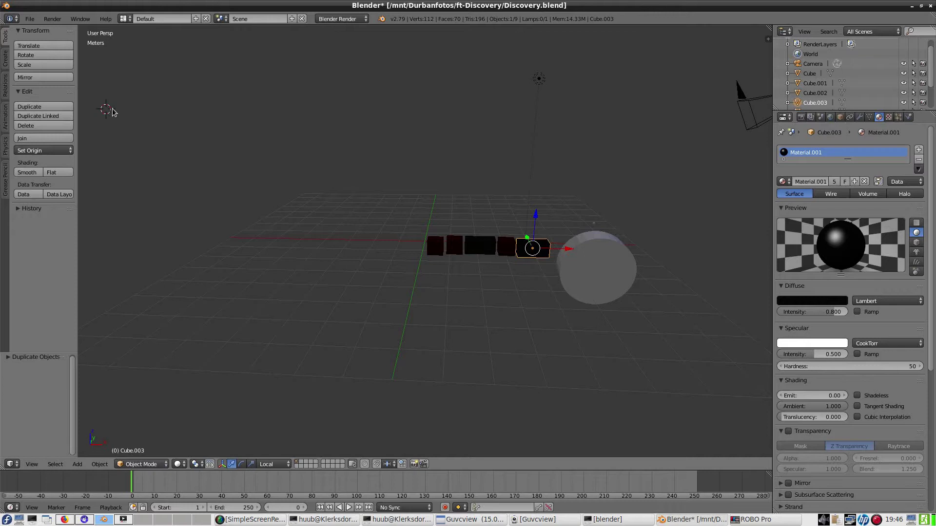
{"action": "left_click", "coordinate": [851, 120]}
{"action": "left_click", "coordinate": [839, 119]}
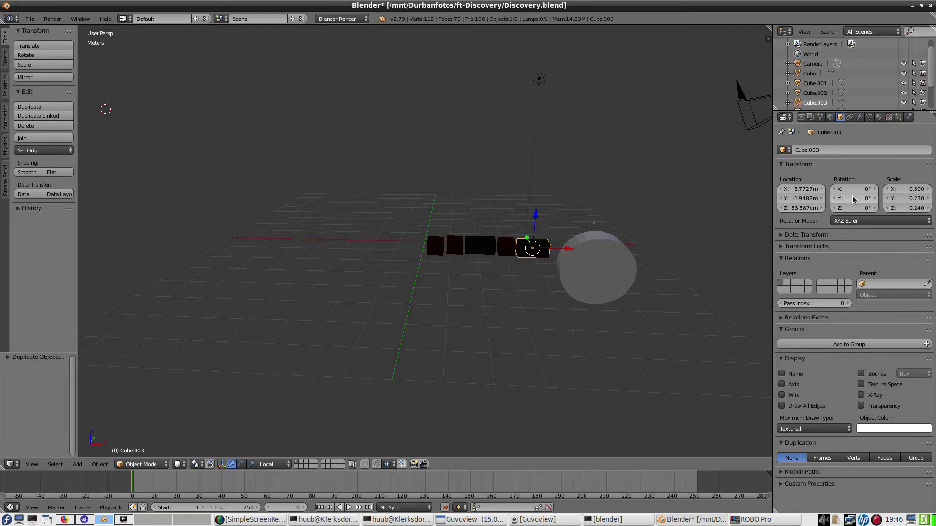
{"action": "left_click_drag", "start_coordinate": [854, 198], "coordinate": [433, 209]}
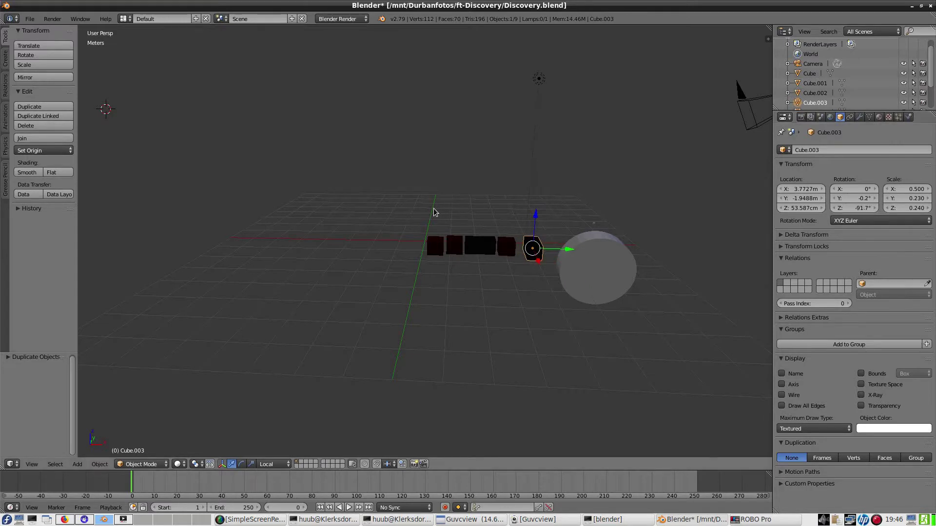
Slide the turned block along its local Y and X axes to X 3.5489 m, Y -1.5481 m
{"action": "middle_click_drag", "start_coordinate": [411, 190], "coordinate": [514, 198]}
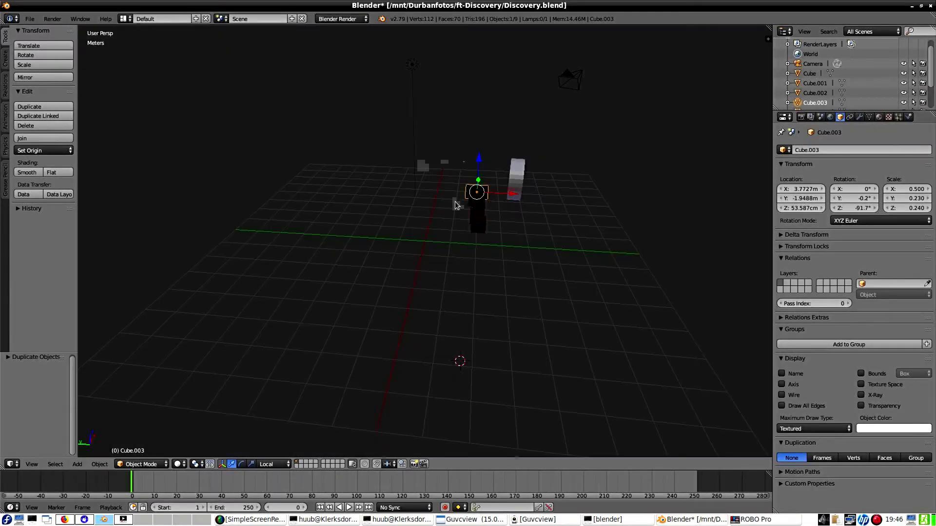
{"action": "middle_click_drag", "start_coordinate": [455, 203], "coordinate": [429, 203]}
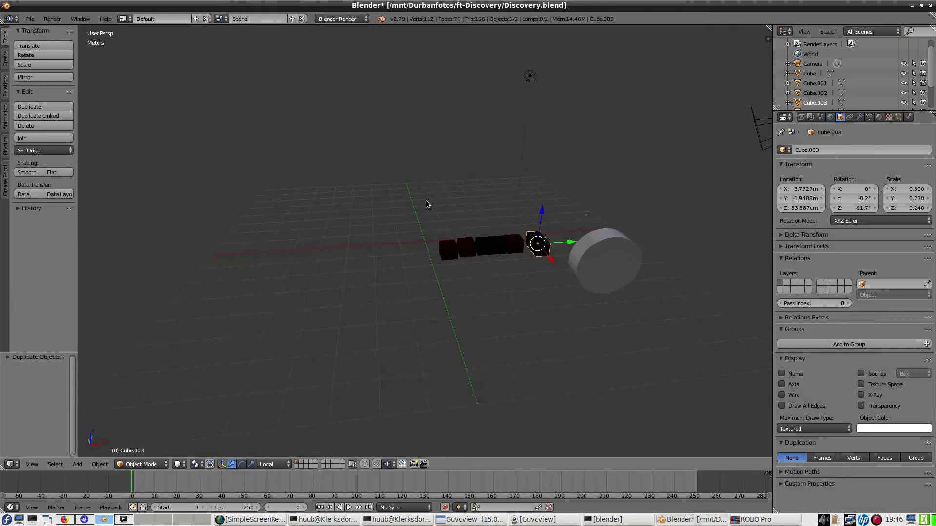
{"action": "key", "text": "g"}
{"action": "key", "text": "y"}
{"action": "key", "text": "y"}
{"action": "left_click", "coordinate": [555, 247]}
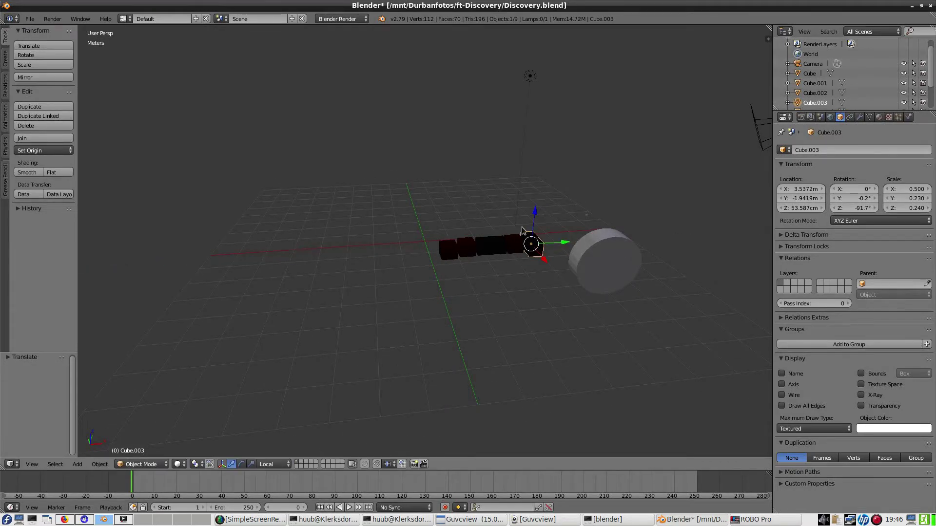
{"action": "key", "text": "g"}
{"action": "key", "text": "x"}
{"action": "key", "text": "x"}
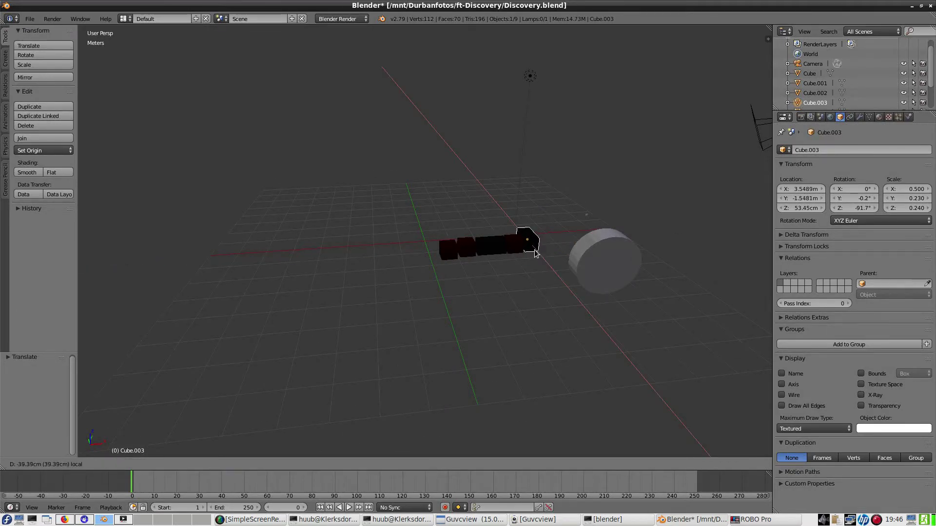
{"action": "left_click", "coordinate": [534, 253]}
{"action": "middle_click_drag", "start_coordinate": [451, 213], "coordinate": [409, 255]}
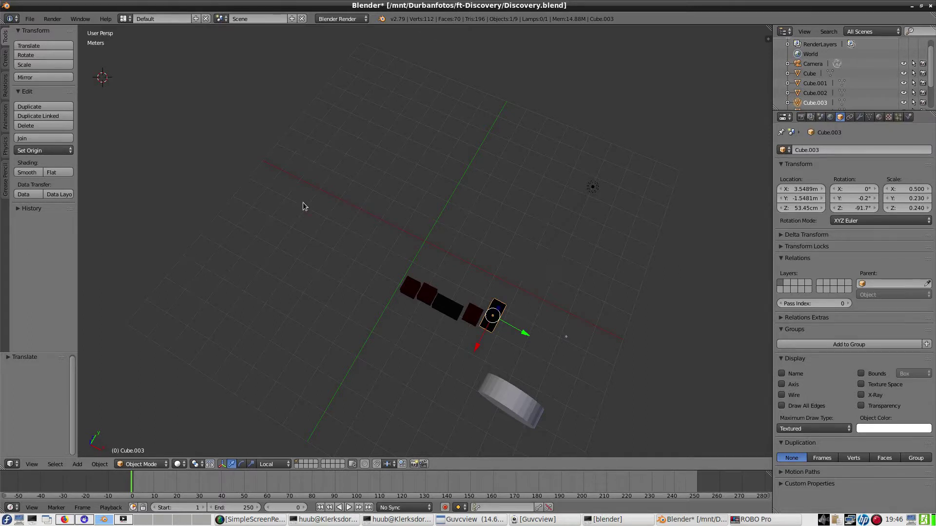
Duplicate the long black block beside the wheel, raise it to Z 51.805 cm, then select Cube.002
{"action": "right_click", "coordinate": [444, 311]}
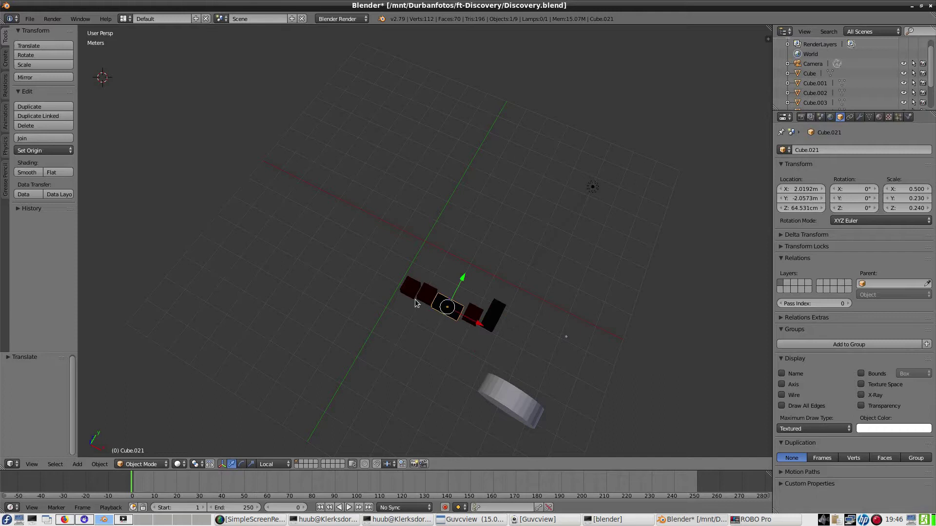
{"action": "left_click", "coordinate": [43, 105]}
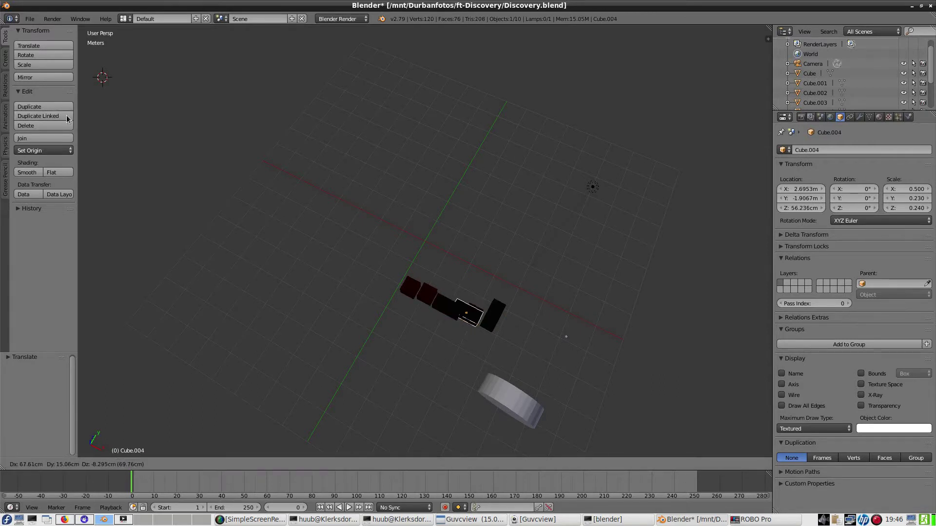
{"action": "left_click", "coordinate": [103, 137]}
{"action": "middle_click_drag", "start_coordinate": [252, 242], "coordinate": [268, 155]}
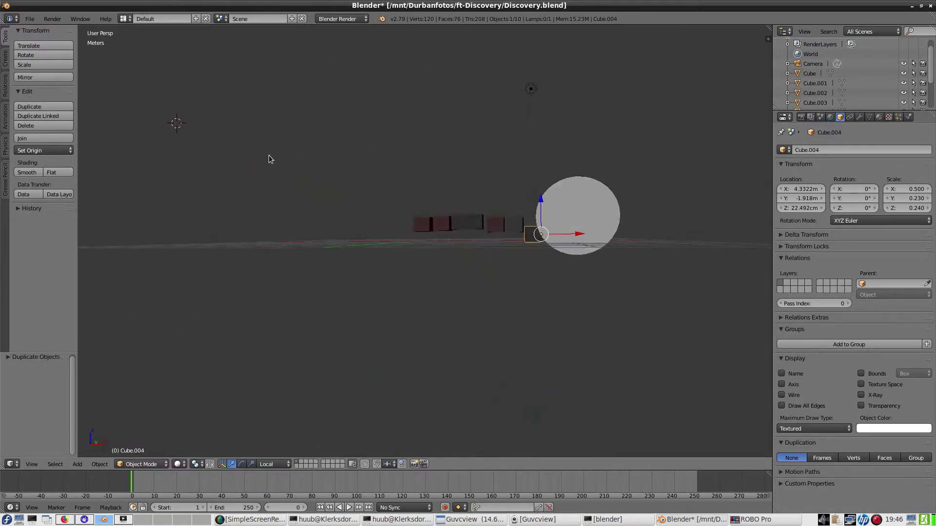
{"action": "left_click_drag", "start_coordinate": [541, 221], "coordinate": [541, 213]}
{"action": "middle_click_drag", "start_coordinate": [289, 166], "coordinate": [314, 173]}
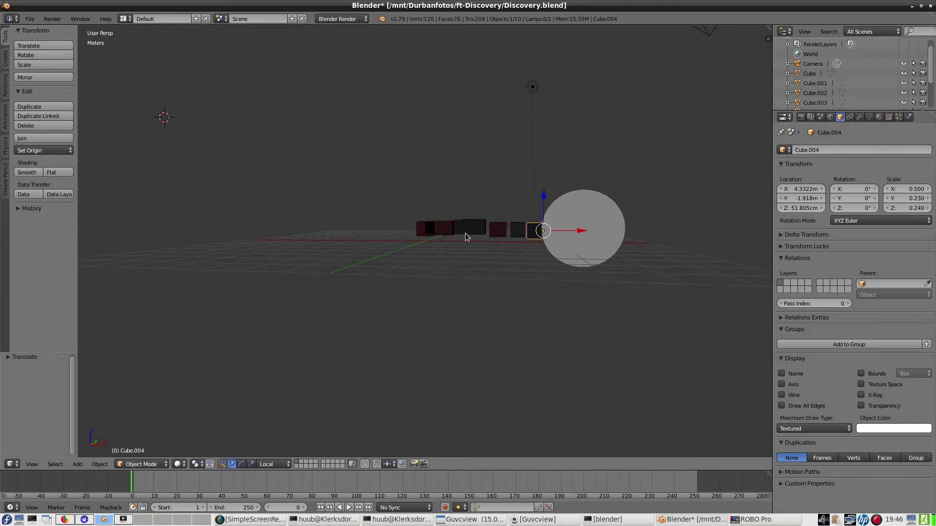
{"action": "right_click", "coordinate": [499, 232]}
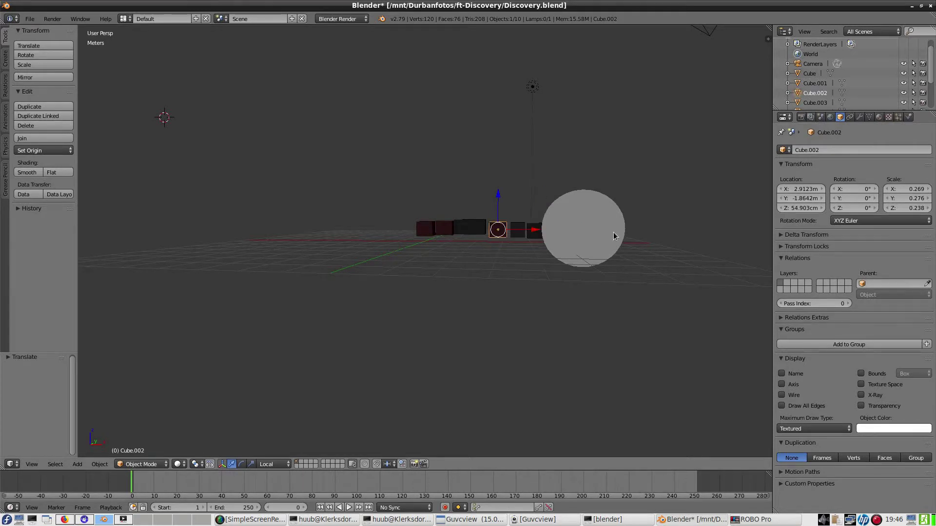
{"action": "left_click", "coordinate": [830, 117]}
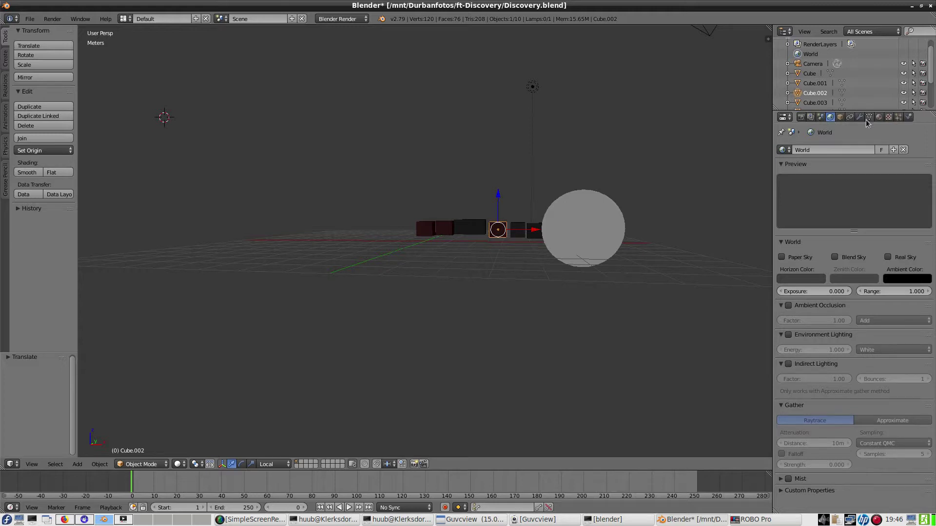
Browse Cube.002's properties tabs to reach its material settings
{"action": "left_click", "coordinate": [850, 116]}
{"action": "left_click", "coordinate": [842, 118]}
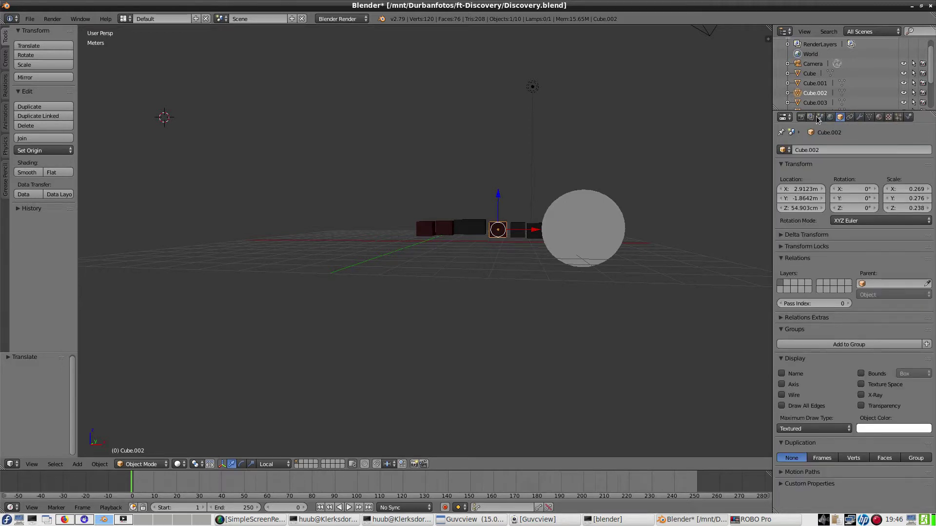
{"action": "left_click", "coordinate": [820, 118]}
{"action": "left_click", "coordinate": [811, 118]}
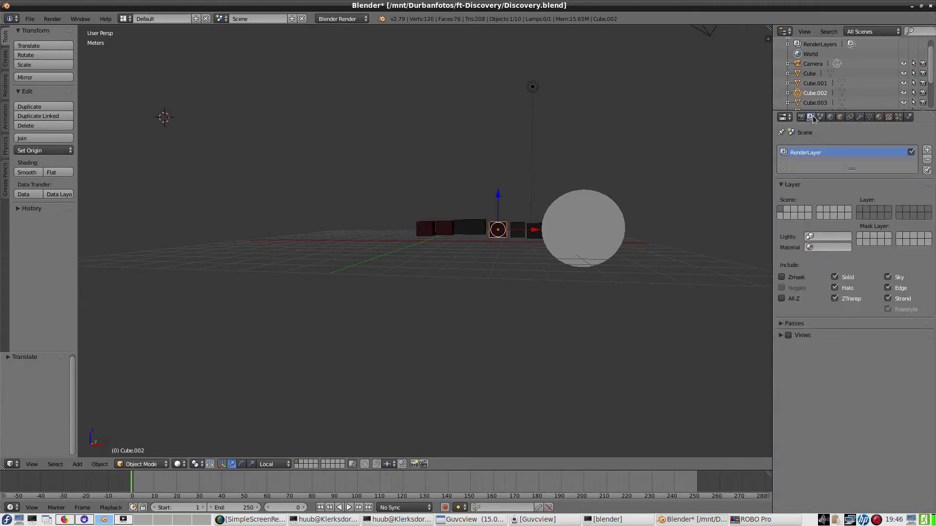
{"action": "left_click", "coordinate": [880, 118]}
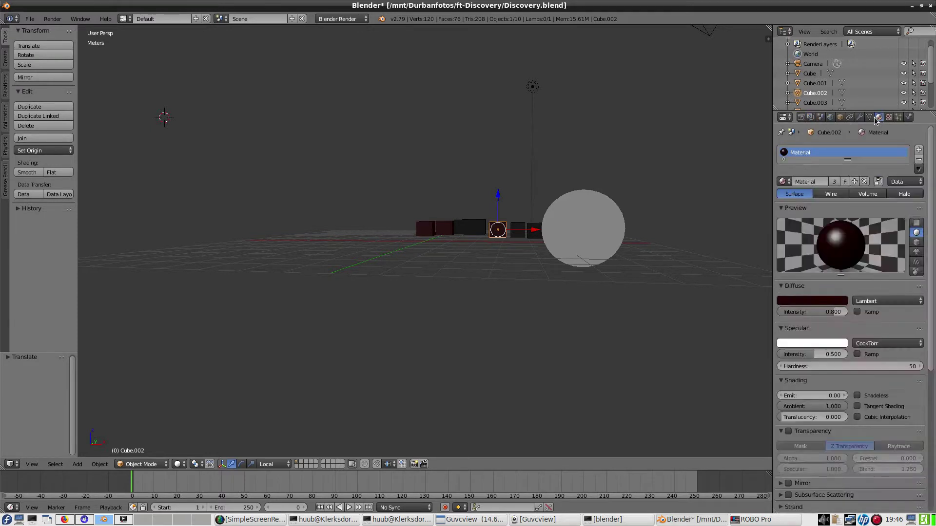
{"action": "left_click", "coordinate": [870, 118]}
{"action": "left_click", "coordinate": [880, 118]}
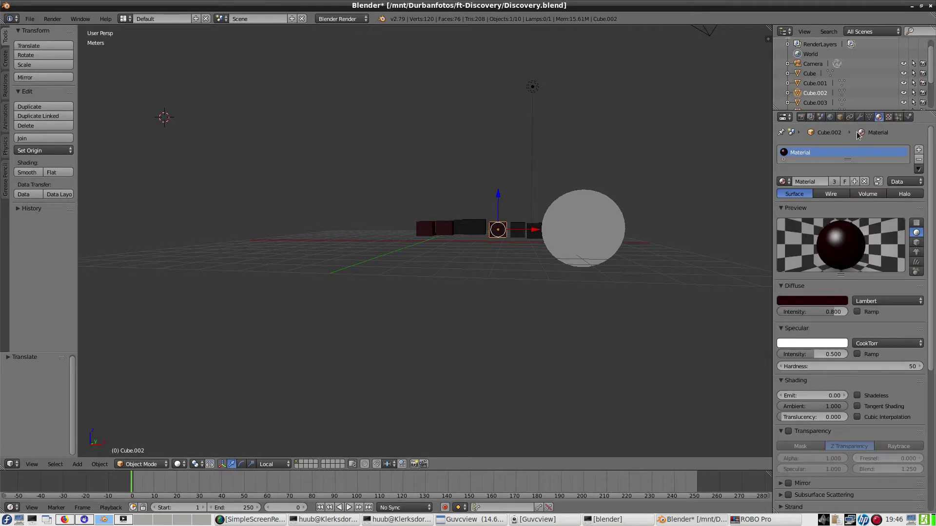
Set the block material's diffuse colour to pure black, RGB 0, 0, 0
{"action": "left_click", "coordinate": [793, 303]}
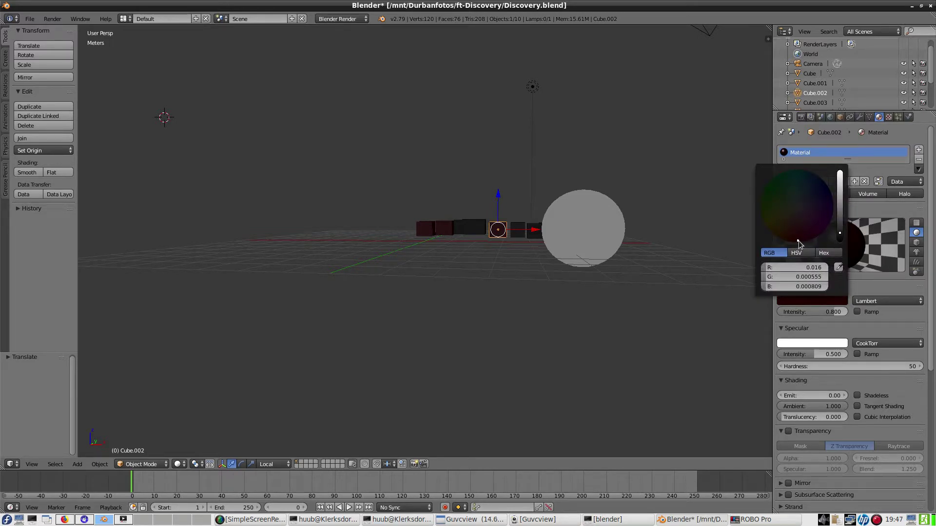
{"action": "mouse_move", "coordinate": [798, 241]}
{"action": "left_mouse_down"}
{"action": "mouse_move", "coordinate": [821, 228]}
{"action": "mouse_move", "coordinate": [781, 241]}
{"action": "mouse_move", "coordinate": [767, 185]}
{"action": "mouse_move", "coordinate": [760, 203]}
{"action": "mouse_move", "coordinate": [773, 227]}
{"action": "mouse_move", "coordinate": [796, 239]}
{"action": "left_mouse_up"}
{"action": "left_click", "coordinate": [764, 267]}
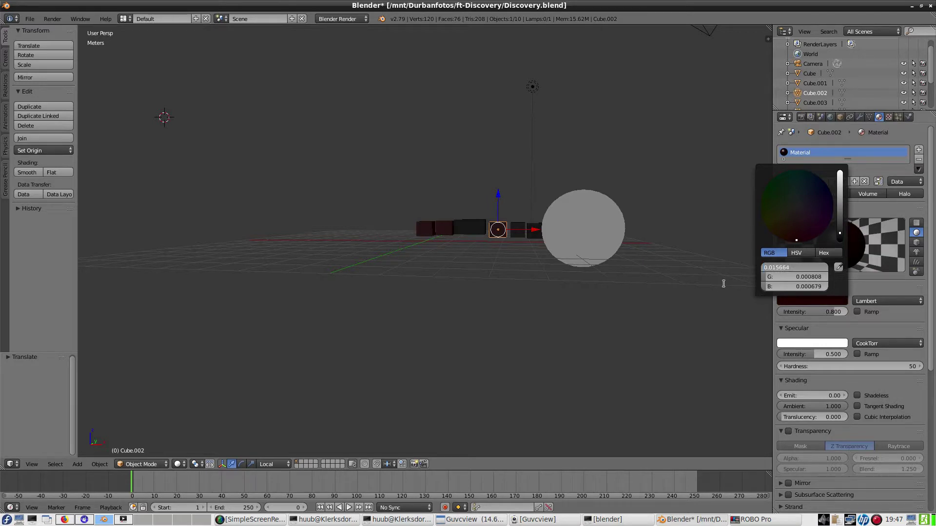
{"action": "key", "text": "Return"}
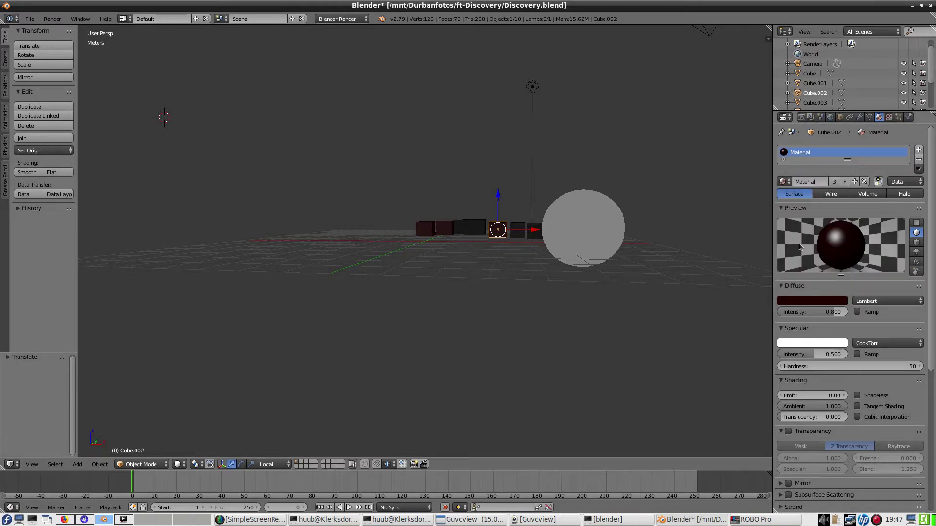
{"action": "left_click", "coordinate": [804, 300]}
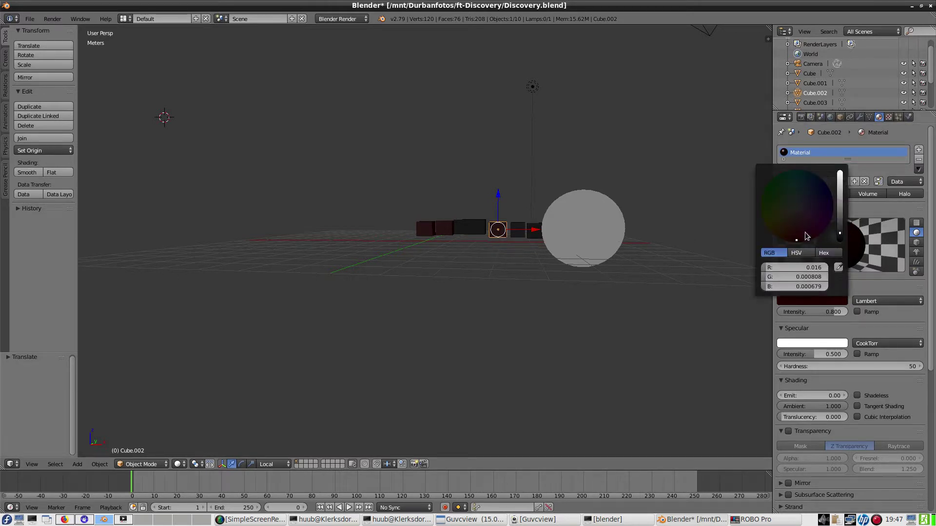
{"action": "left_click_drag", "start_coordinate": [840, 235], "coordinate": [840, 192]}
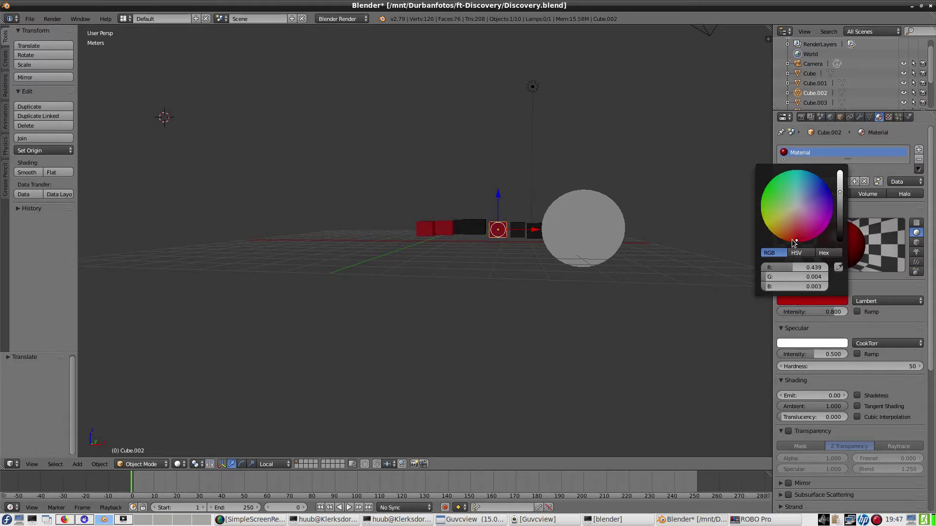
{"action": "left_click_drag", "start_coordinate": [795, 239], "coordinate": [798, 211]}
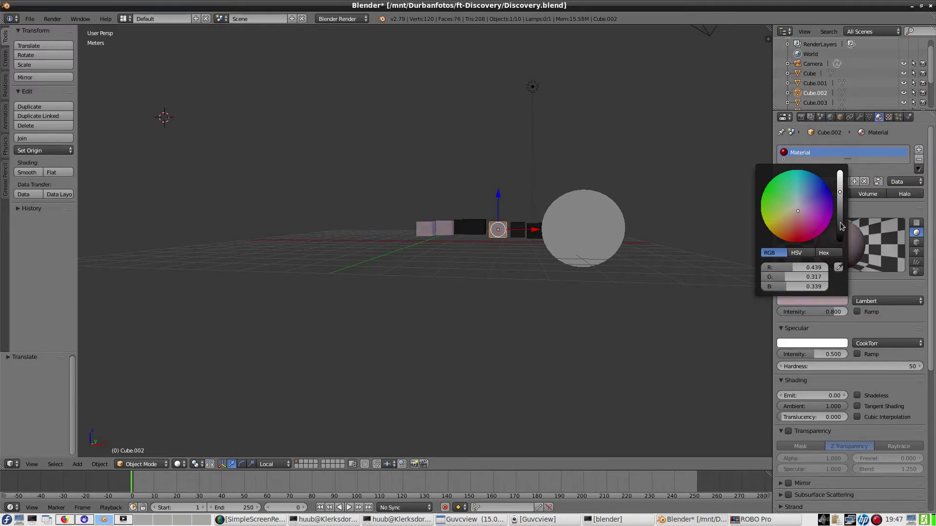
{"action": "left_click", "coordinate": [840, 193]}
{"action": "left_click_drag", "start_coordinate": [839, 193], "coordinate": [823, 245]}
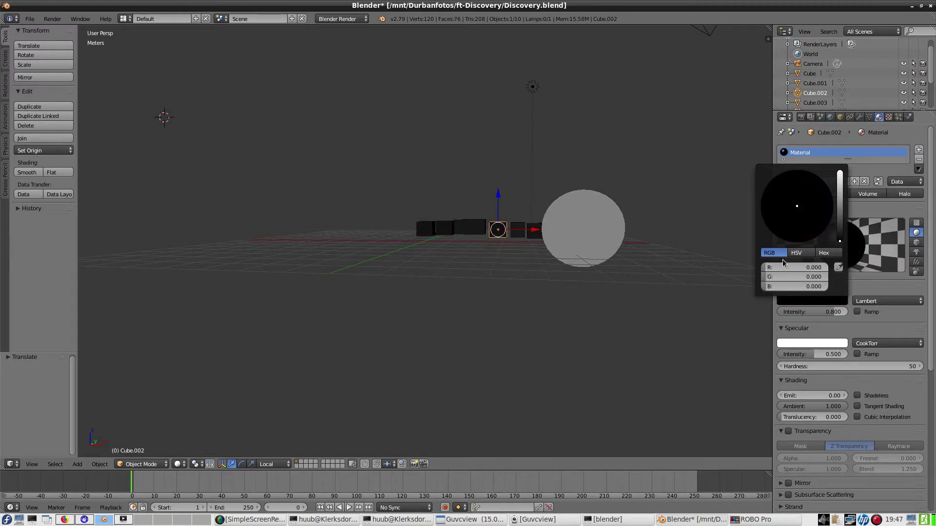
{"action": "mouse_move", "coordinate": [458, 269]}
{"action": "middle_mouse_down"}
{"action": "mouse_move", "coordinate": [464, 253]}
{"action": "mouse_move", "coordinate": [456, 278]}
{"action": "mouse_move", "coordinate": [462, 253]}
{"action": "mouse_move", "coordinate": [467, 264]}
{"action": "middle_mouse_up"}
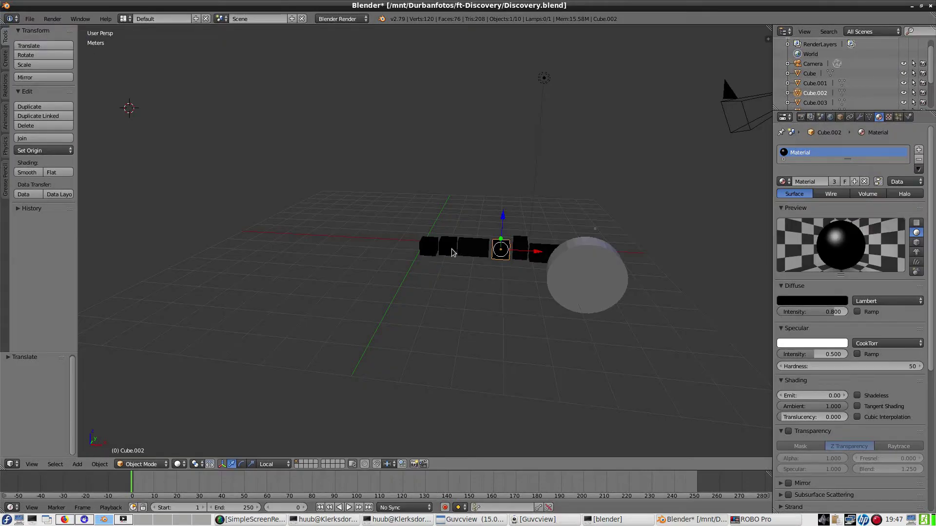
{"action": "middle_click_drag", "start_coordinate": [518, 260], "coordinate": [438, 266]}
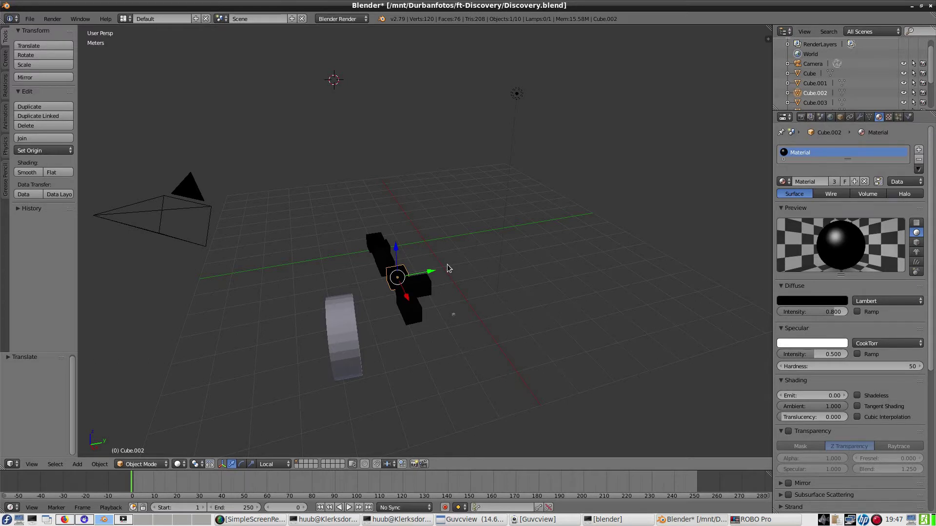
Check the real robot in Guvcview, then place the 3D cursor near the blocks in Blender
{"action": "left_click", "coordinate": [470, 519]}
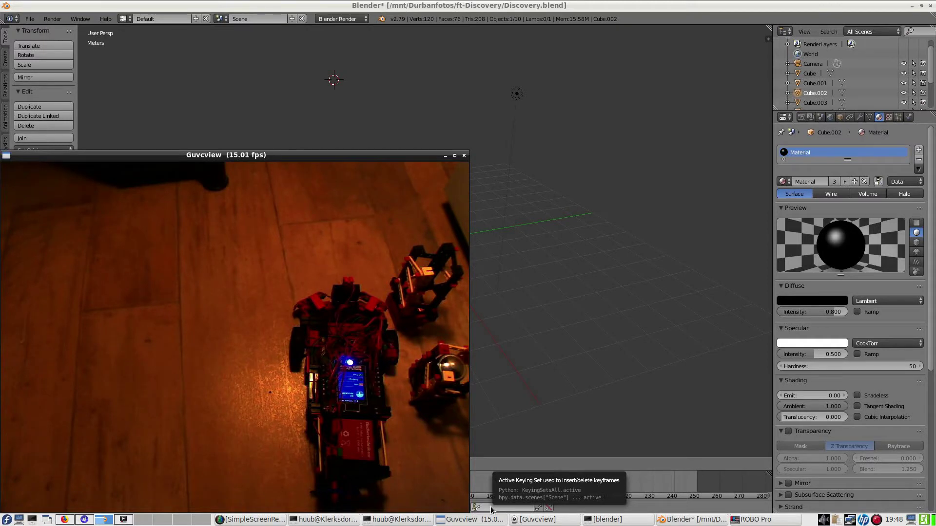
{"action": "left_click", "coordinate": [539, 311]}
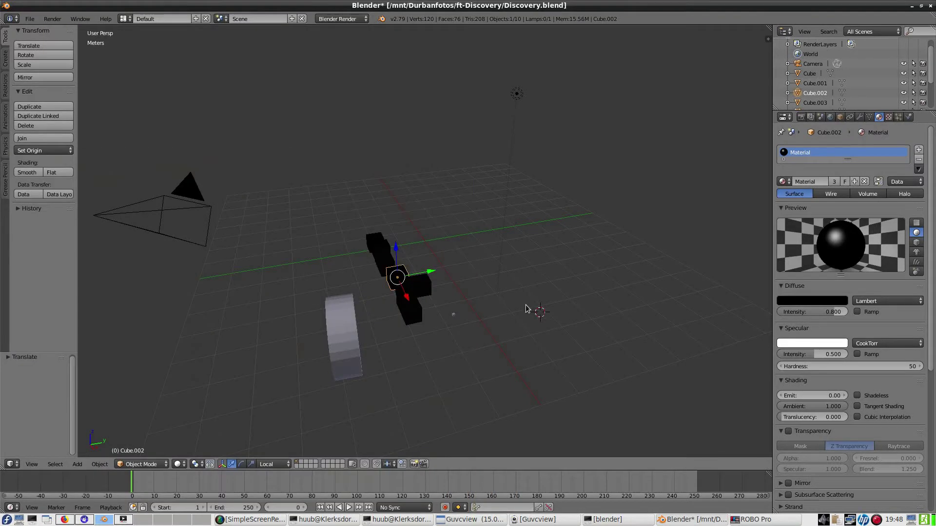
{"action": "middle_click_drag", "start_coordinate": [318, 263], "coordinate": [439, 308]}
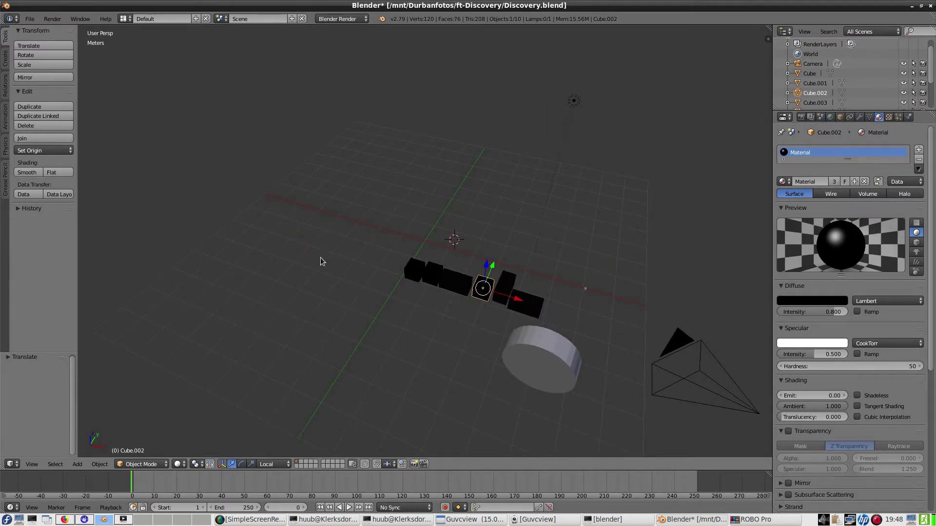
Add a mesh cube and move it up and next to the end of the black block row
{"action": "left_click", "coordinate": [79, 467]}
{"action": "mouse_move", "coordinate": [90, 453]}
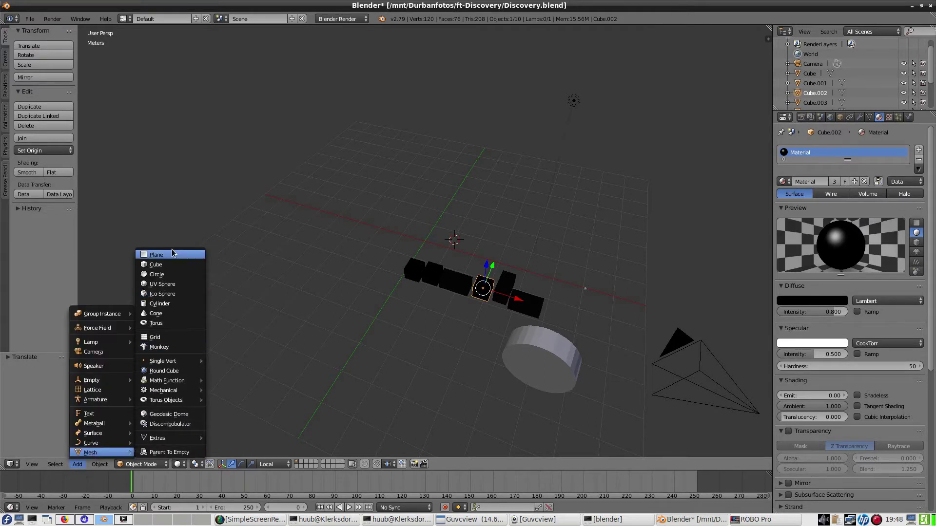
{"action": "left_click", "coordinate": [184, 267]}
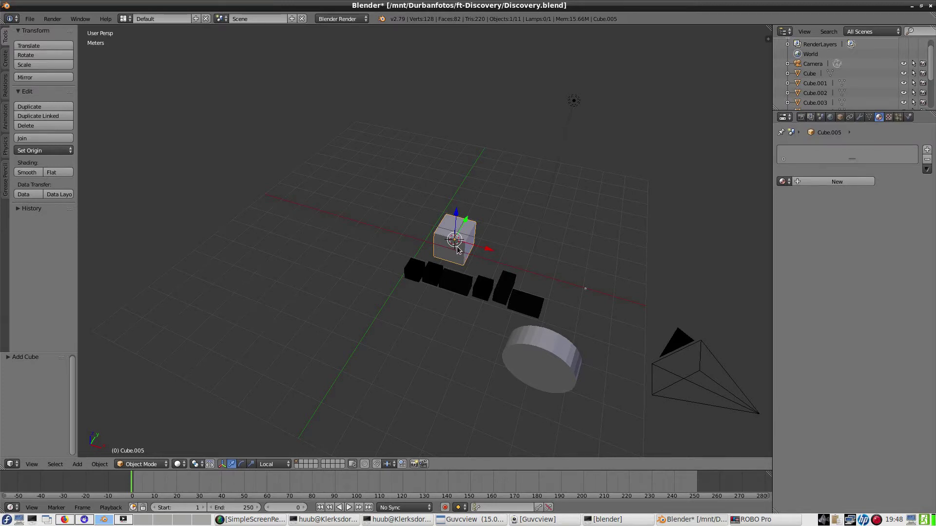
{"action": "middle_click_drag", "start_coordinate": [388, 253], "coordinate": [406, 214]}
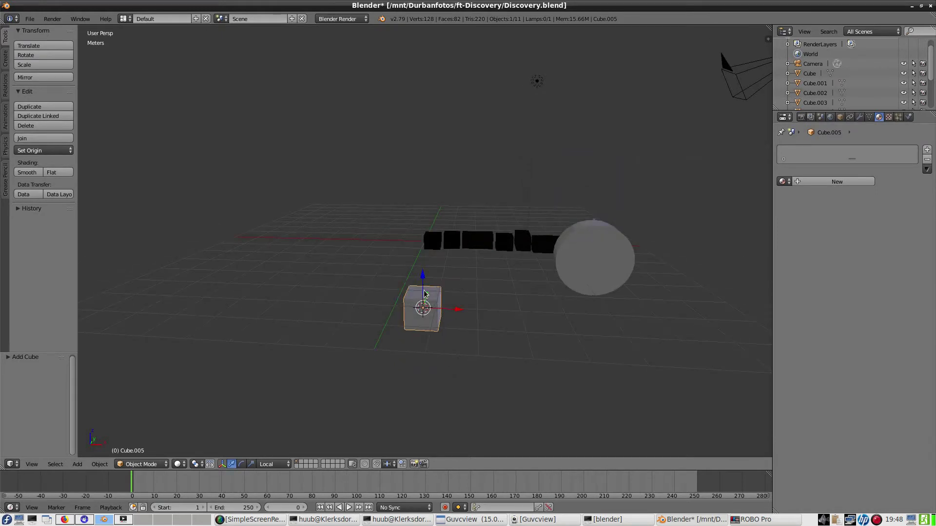
{"action": "left_click_drag", "start_coordinate": [425, 292], "coordinate": [421, 195]}
{"action": "middle_click_drag", "start_coordinate": [460, 190], "coordinate": [436, 192]}
{"action": "left_click_drag", "start_coordinate": [600, 215], "coordinate": [531, 234]}
{"action": "middle_click_drag", "start_coordinate": [318, 206], "coordinate": [412, 226]}
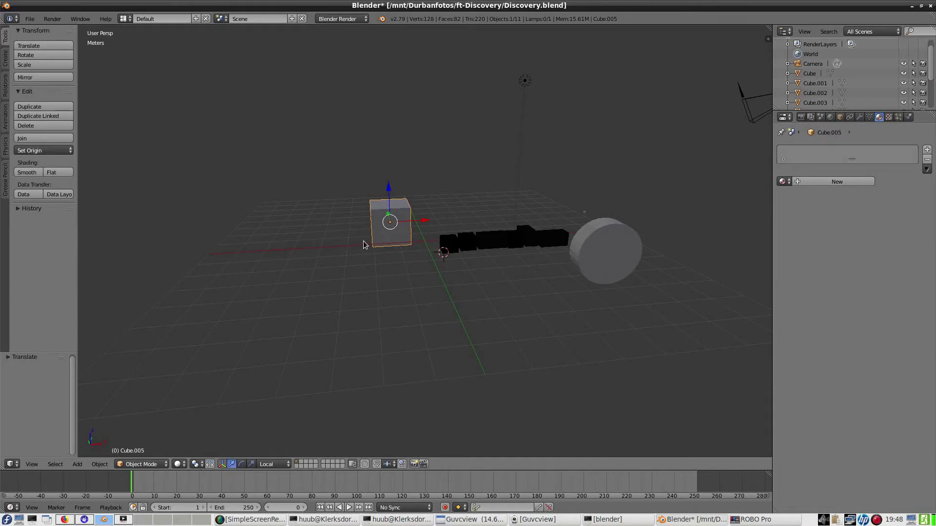
Snap the new cube to the grid and rescale it along X, Y and Z
{"action": "key", "text": "shift+s"}
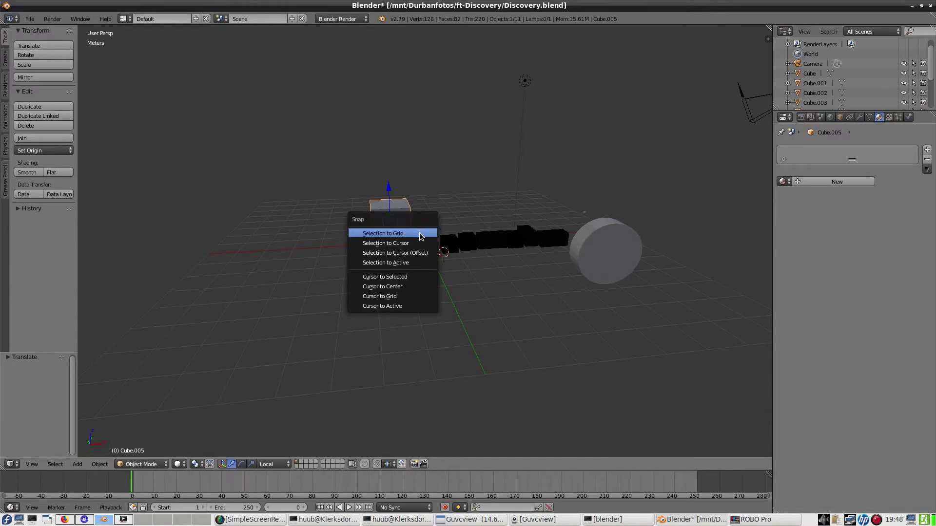
{"action": "left_click", "coordinate": [404, 234]}
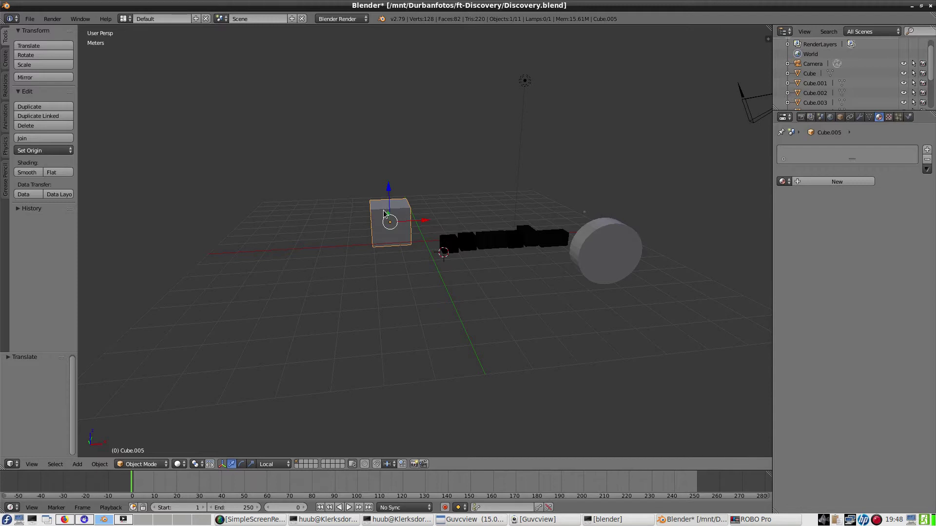
{"action": "key", "text": "s"}
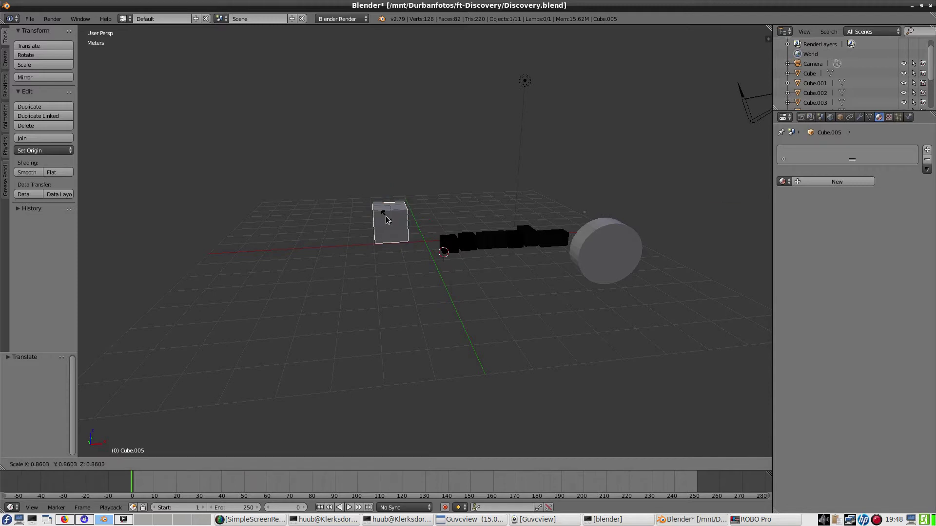
{"action": "key", "text": "x"}
{"action": "left_click", "coordinate": [389, 228]}
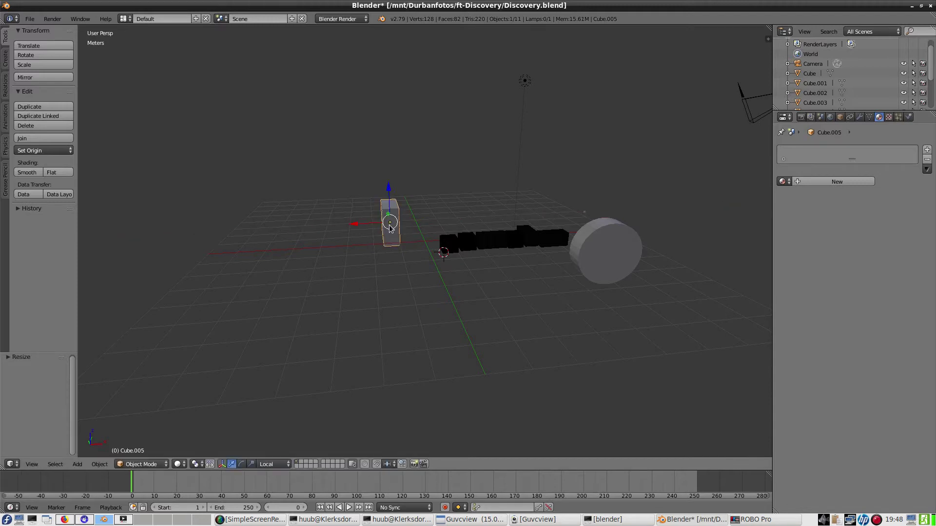
{"action": "key", "text": "s"}
{"action": "key", "text": "y"}
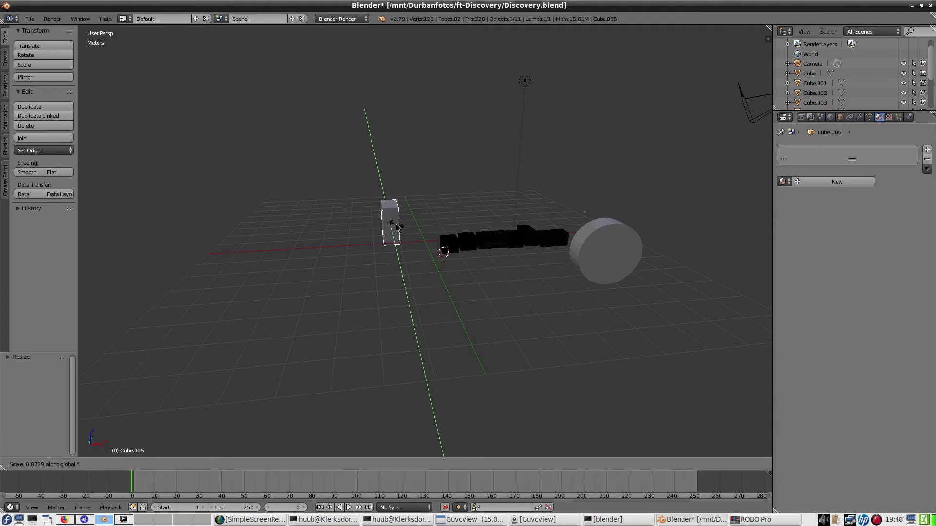
{"action": "left_click", "coordinate": [395, 229]}
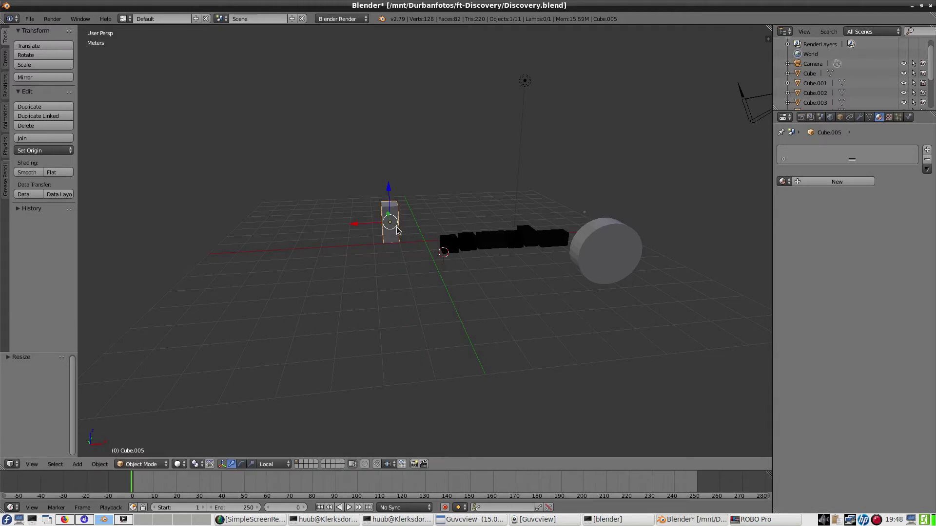
{"action": "key", "text": "s"}
{"action": "key", "text": "z"}
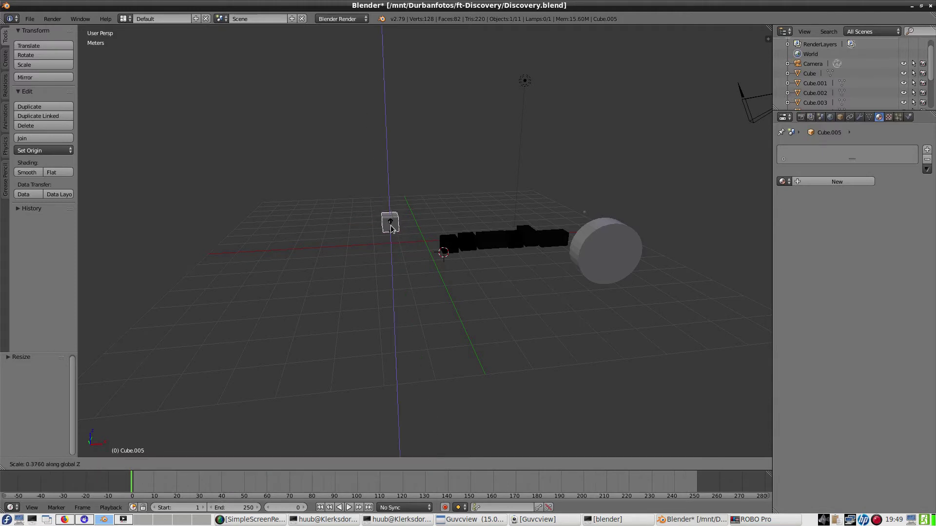
{"action": "left_click", "coordinate": [394, 229]}
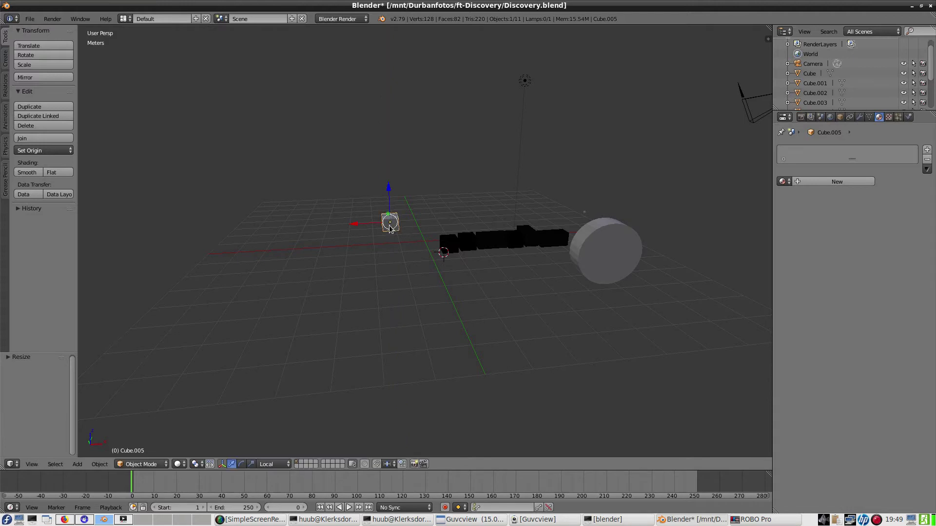
{"action": "middle_click_drag", "start_coordinate": [398, 233], "coordinate": [485, 222]}
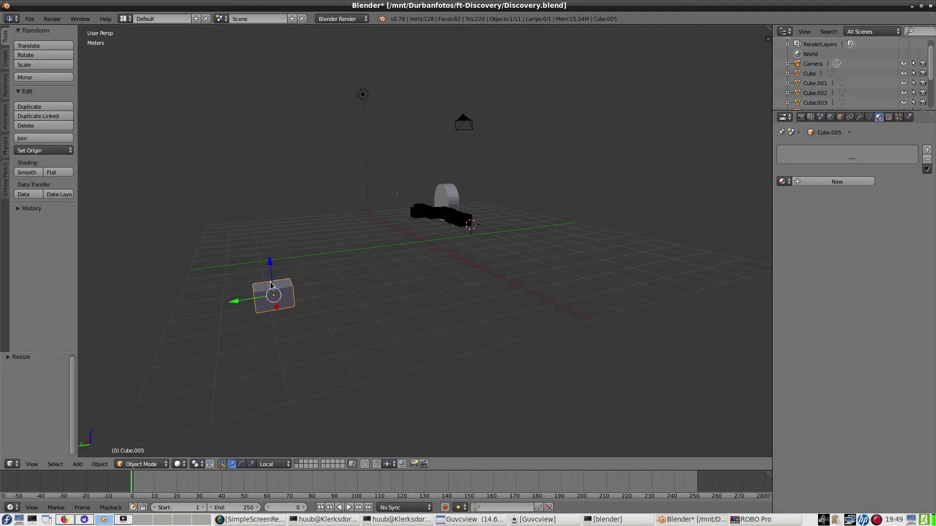
Narrow the cube along Y and place it beside the black blocks, sliding it along X
{"action": "key", "text": "s"}
{"action": "key", "text": "x"}
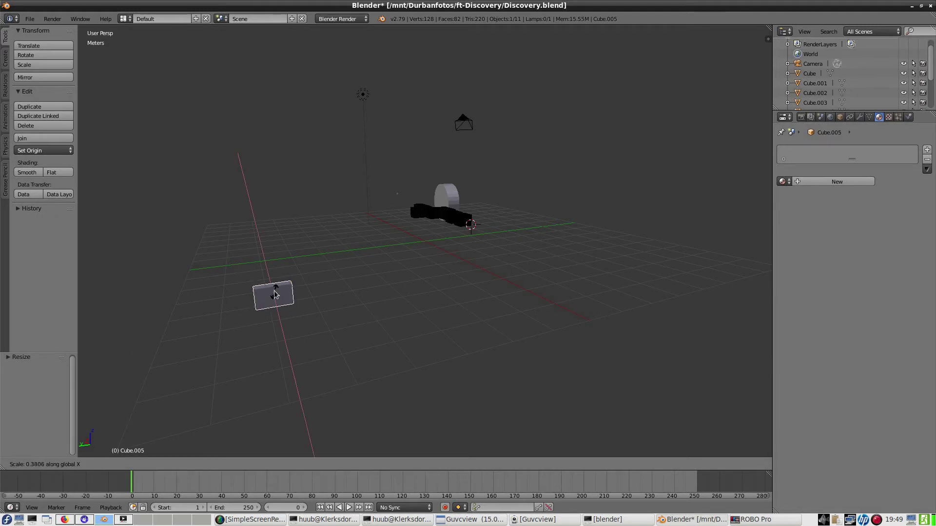
{"action": "key", "text": "Escape"}
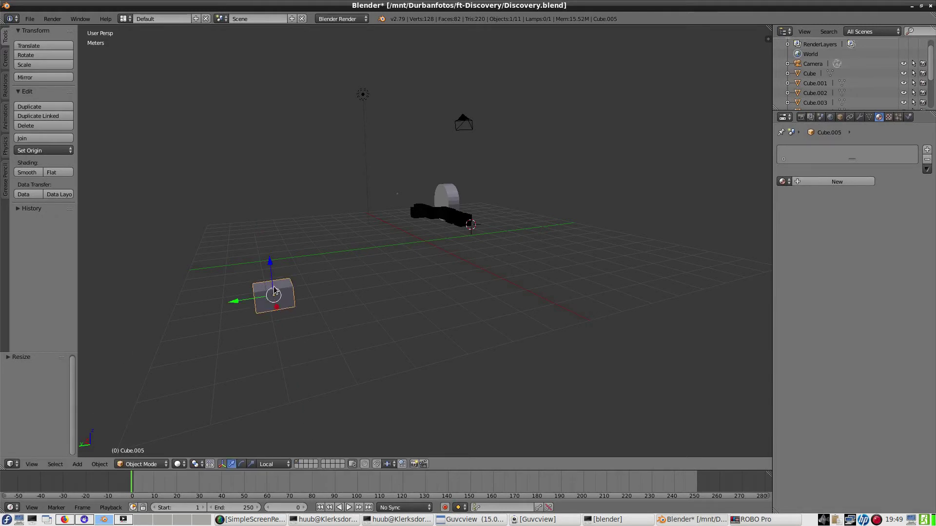
{"action": "key", "text": "s"}
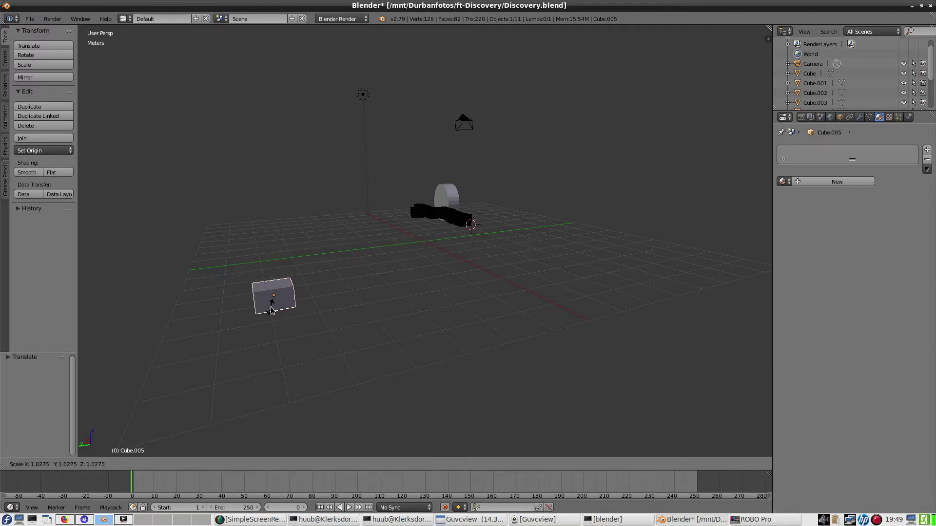
{"action": "key", "text": "y"}
{"action": "left_click", "coordinate": [275, 305]}
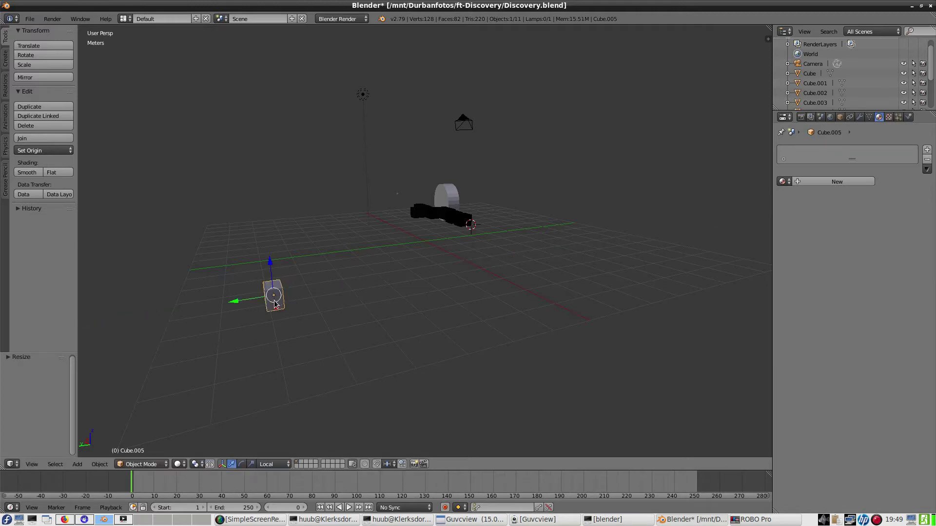
{"action": "key", "text": "g"}
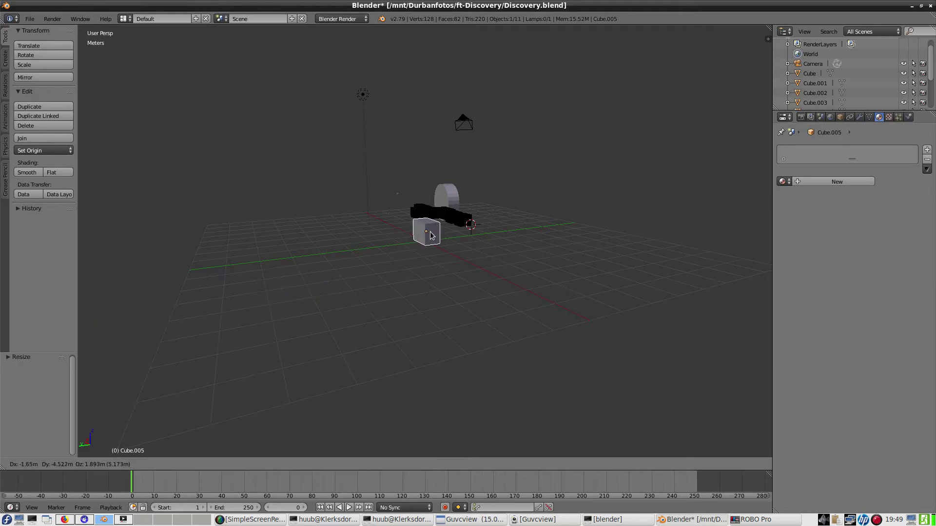
{"action": "left_click", "coordinate": [484, 227]}
{"action": "key", "text": "g"}
{"action": "key", "text": "x"}
{"action": "key", "text": "x"}
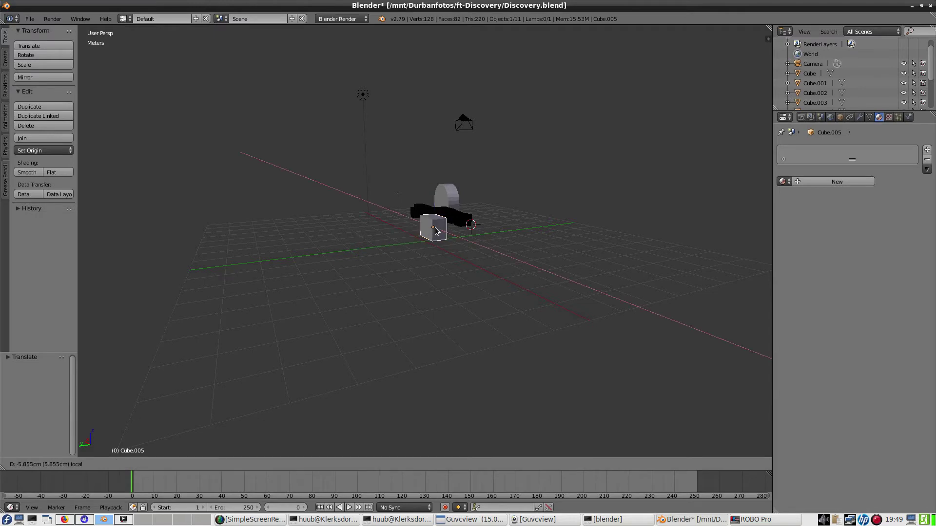
{"action": "left_click", "coordinate": [430, 228]}
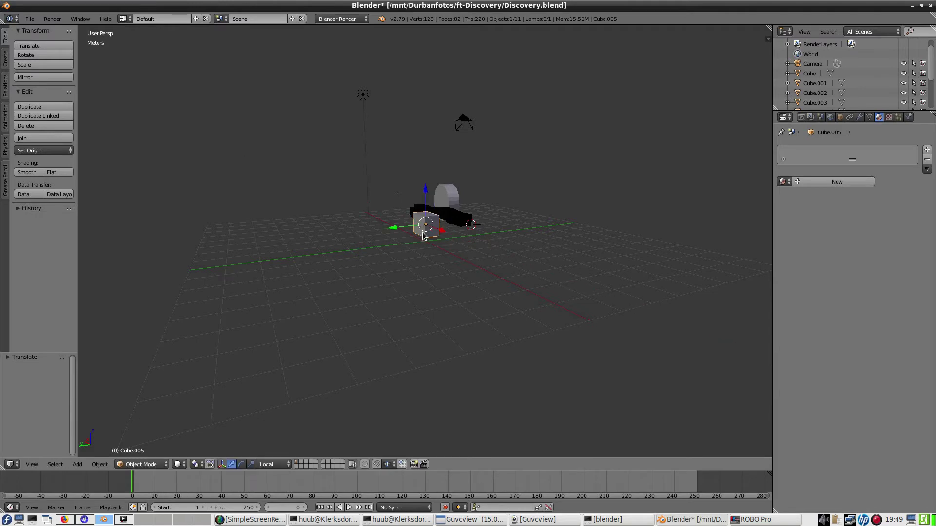
Shrink the cube along X and Z and move it slightly away from the blocks
{"action": "key", "text": "s"}
{"action": "key", "text": "x"}
{"action": "left_click", "coordinate": [426, 236]}
{"action": "key", "text": "s"}
{"action": "key", "text": "z"}
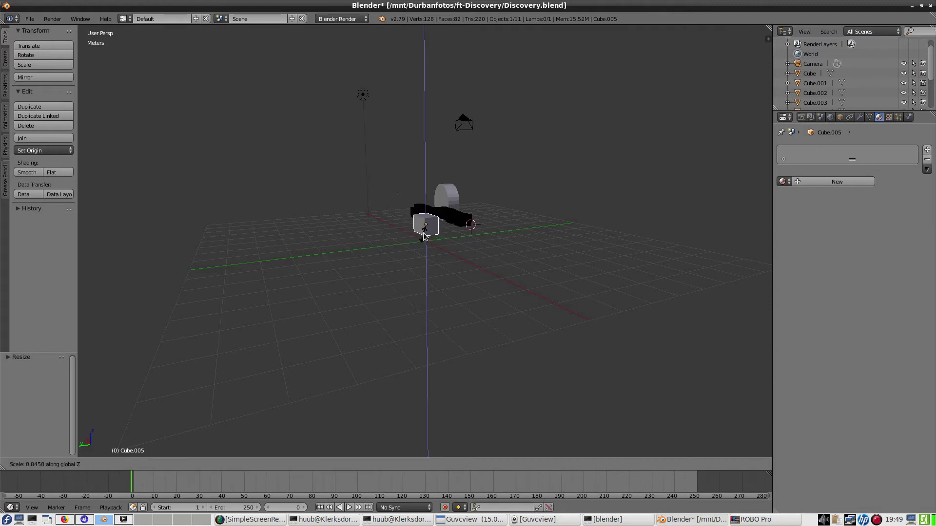
{"action": "left_click", "coordinate": [424, 233]}
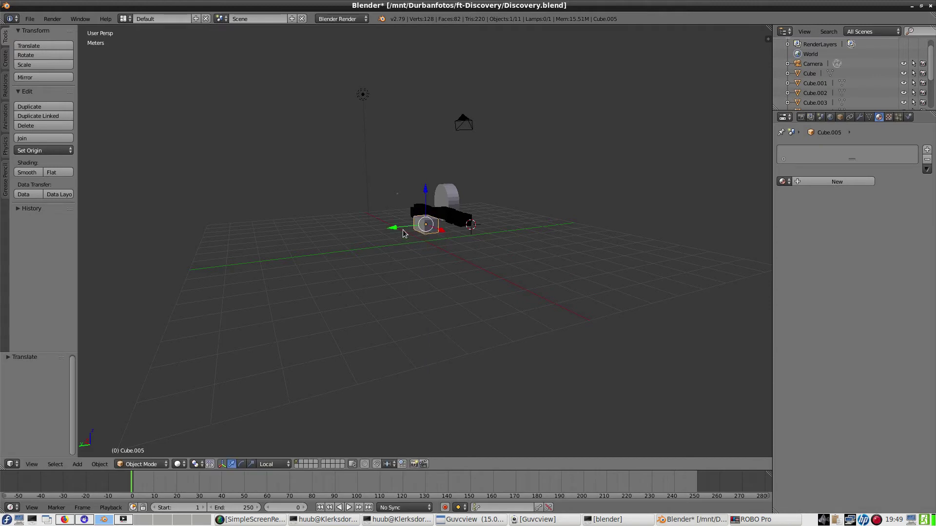
{"action": "key", "text": "g"}
{"action": "left_click", "coordinate": [441, 225]}
{"action": "middle_click_drag", "start_coordinate": [441, 225], "coordinate": [464, 223]}
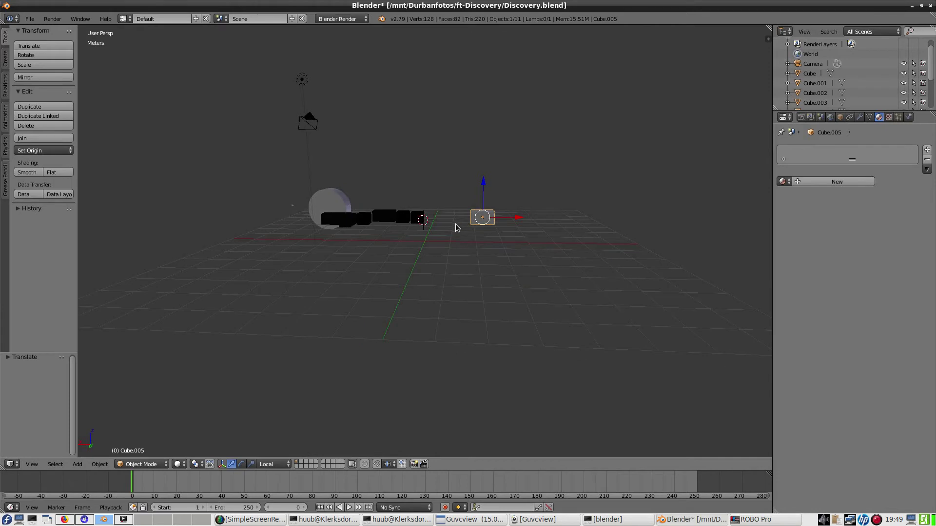
Thin the cube further along its Y axis into a small block
{"action": "key", "text": "s"}
{"action": "key", "text": "y"}
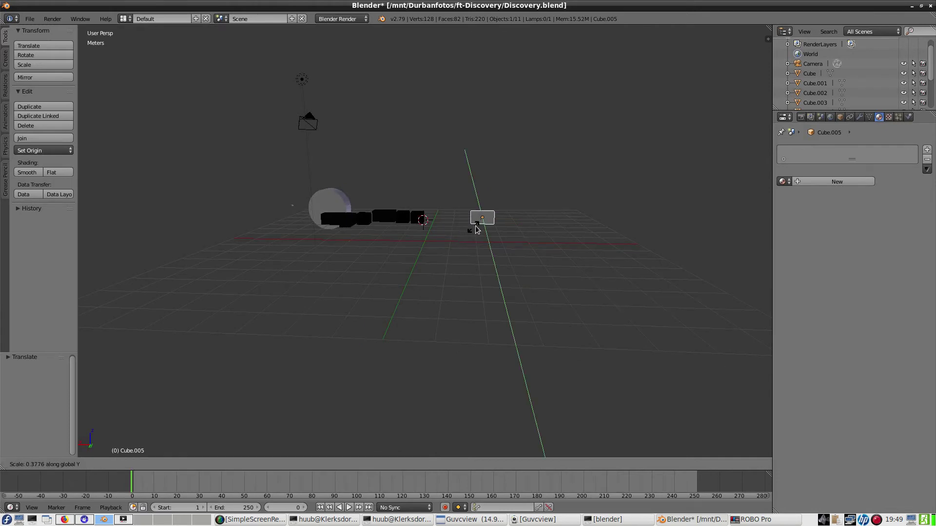
{"action": "left_click", "coordinate": [471, 223]}
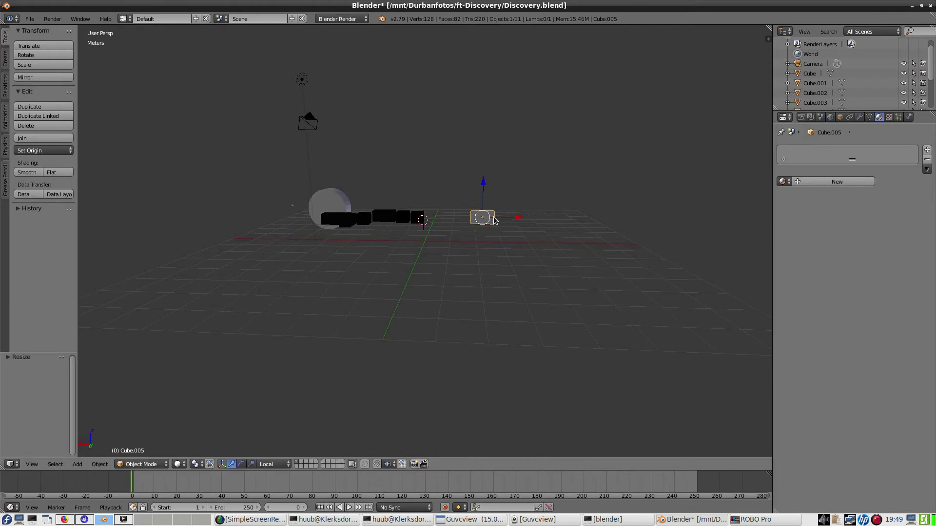
{"action": "middle_click_drag", "start_coordinate": [471, 223], "coordinate": [410, 228]}
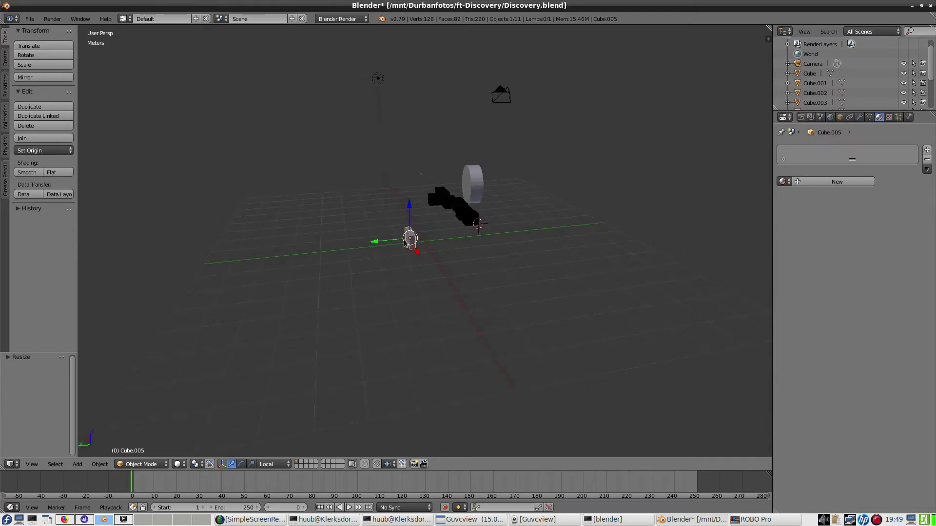
{"action": "key", "text": "s"}
{"action": "key", "text": "y"}
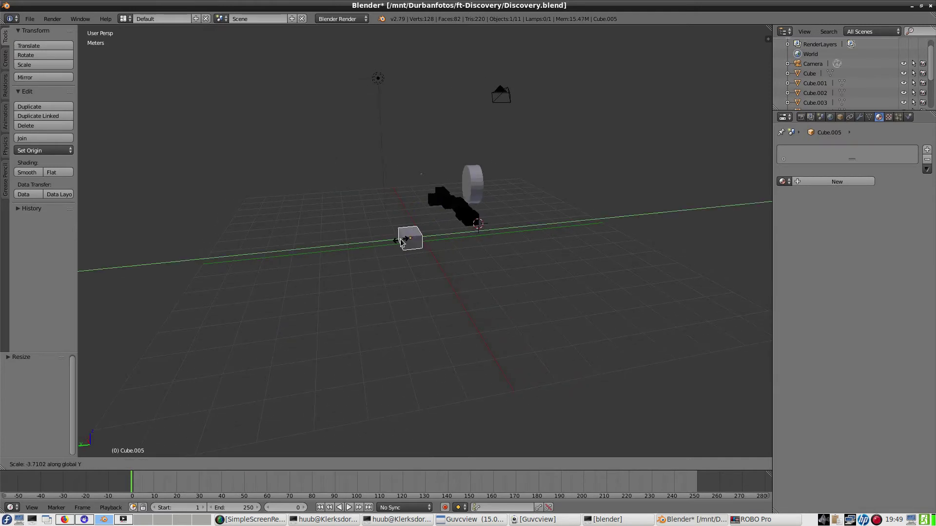
{"action": "left_click", "coordinate": [414, 241]}
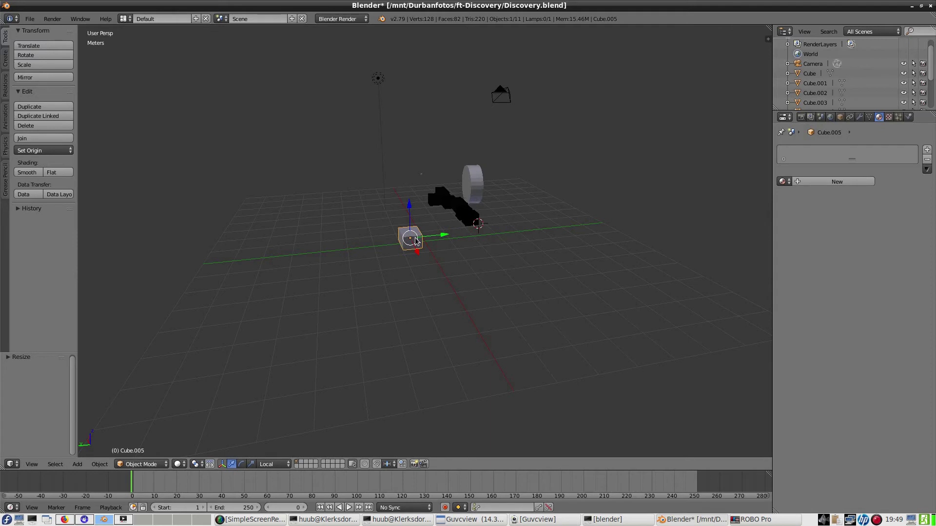
{"action": "middle_click_drag", "start_coordinate": [416, 240], "coordinate": [408, 221]}
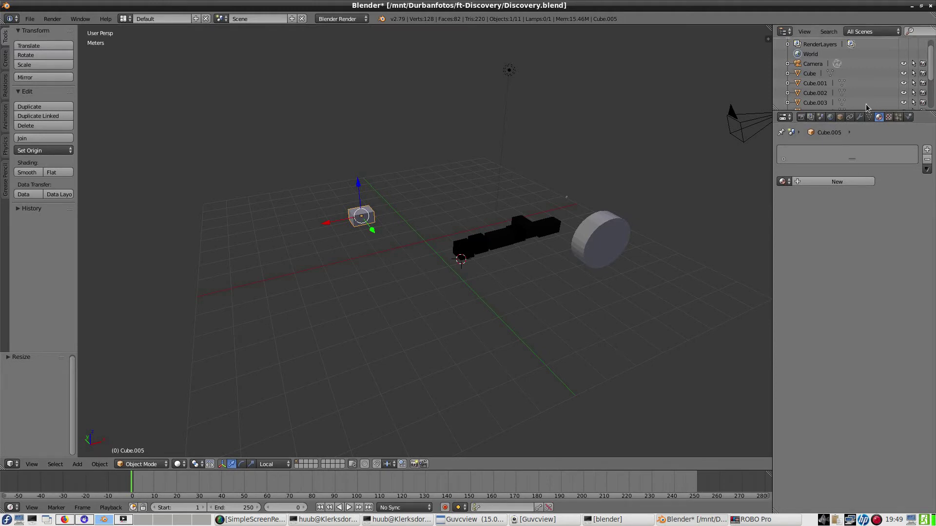
Give Cube.005 a new material, Material.002, with a red diffuse colour
{"action": "left_click", "coordinate": [830, 119]}
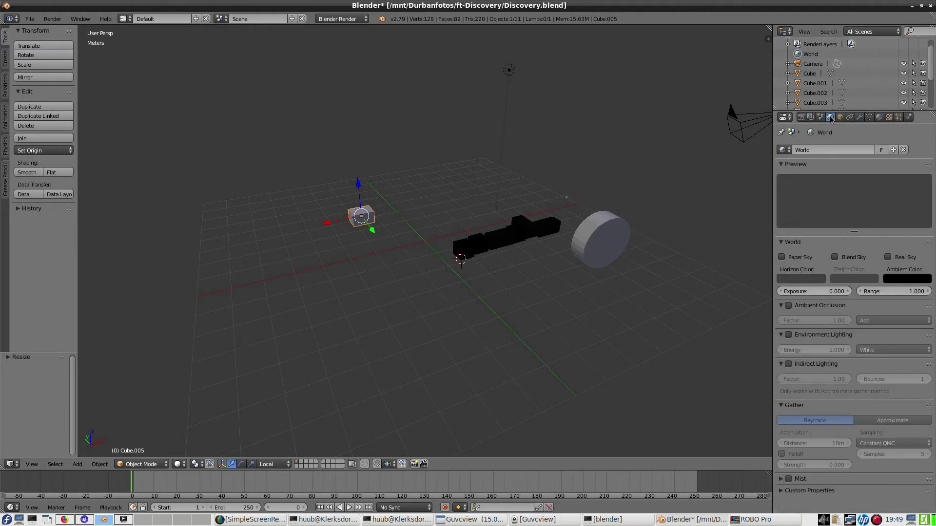
{"action": "left_click", "coordinate": [879, 118]}
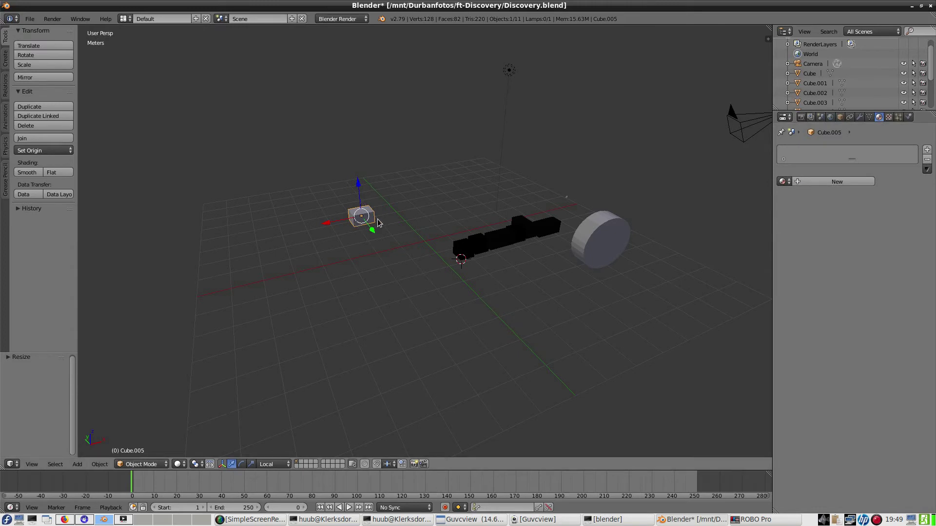
{"action": "left_click", "coordinate": [849, 180]}
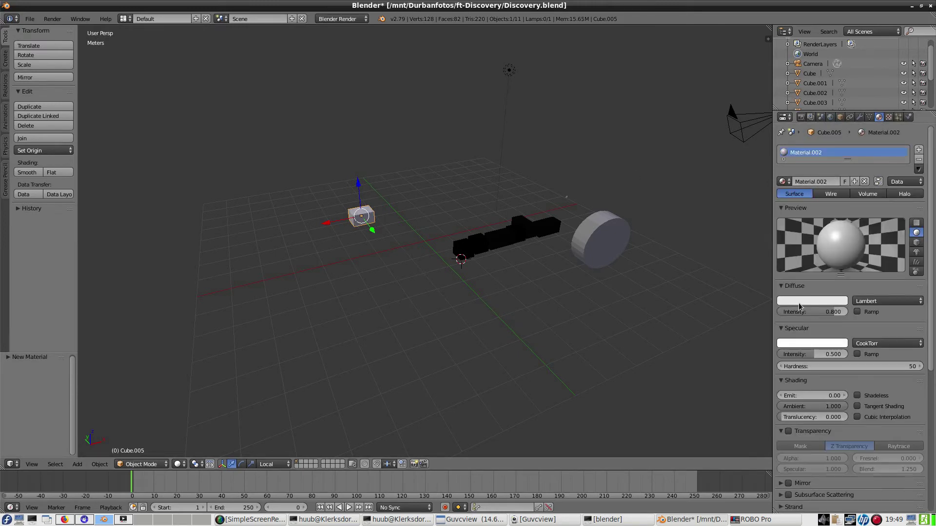
{"action": "left_click", "coordinate": [799, 300]}
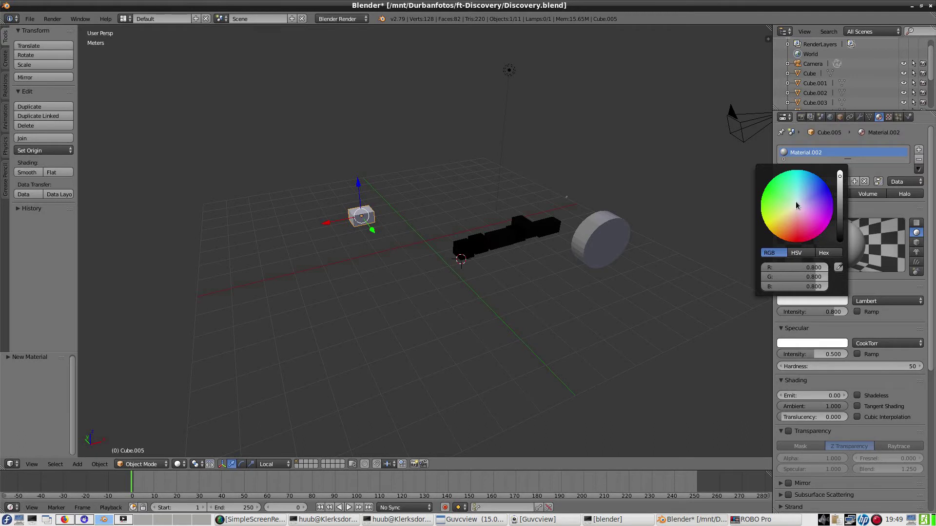
{"action": "left_click_drag", "start_coordinate": [796, 204], "coordinate": [796, 241]}
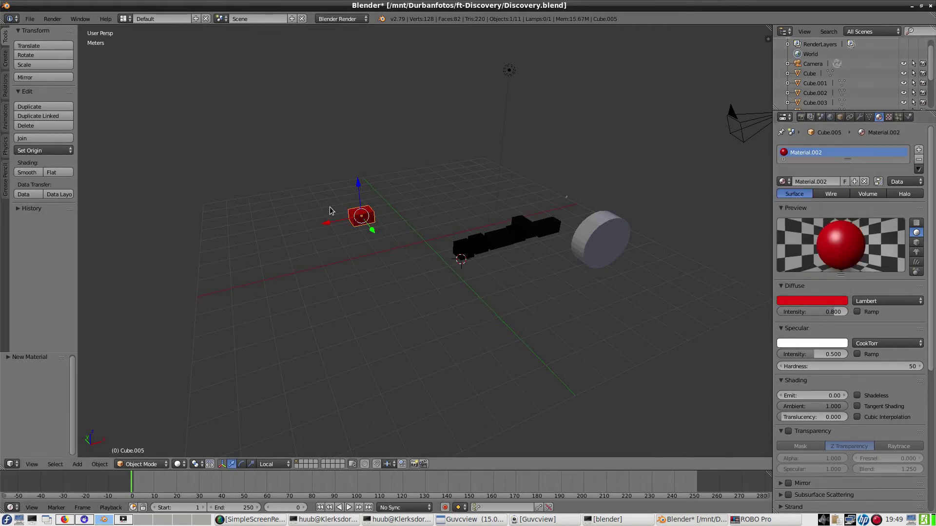
{"action": "key", "text": "g"}
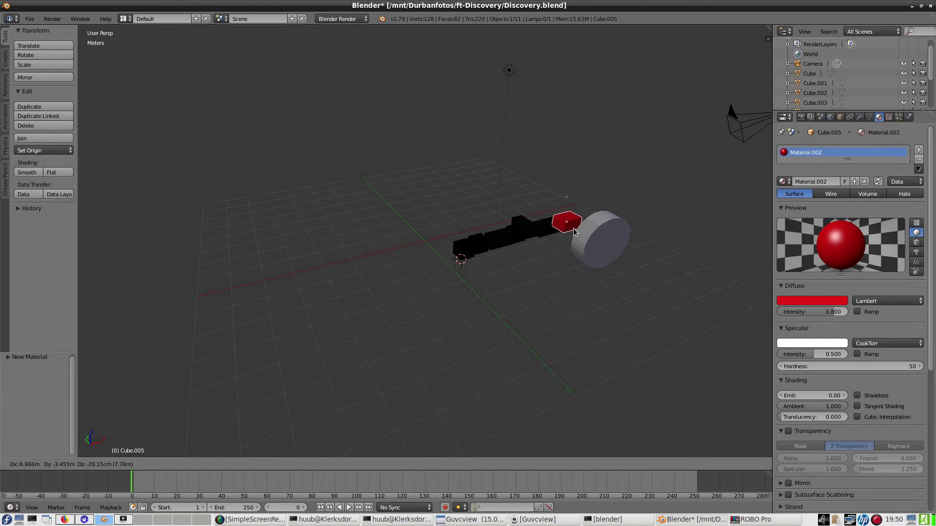
Bring the red cube to the black blocks, lowering it and sliding it along its Y axis
{"action": "left_click", "coordinate": [578, 220]}
{"action": "middle_click_drag", "start_coordinate": [508, 178], "coordinate": [437, 294]}
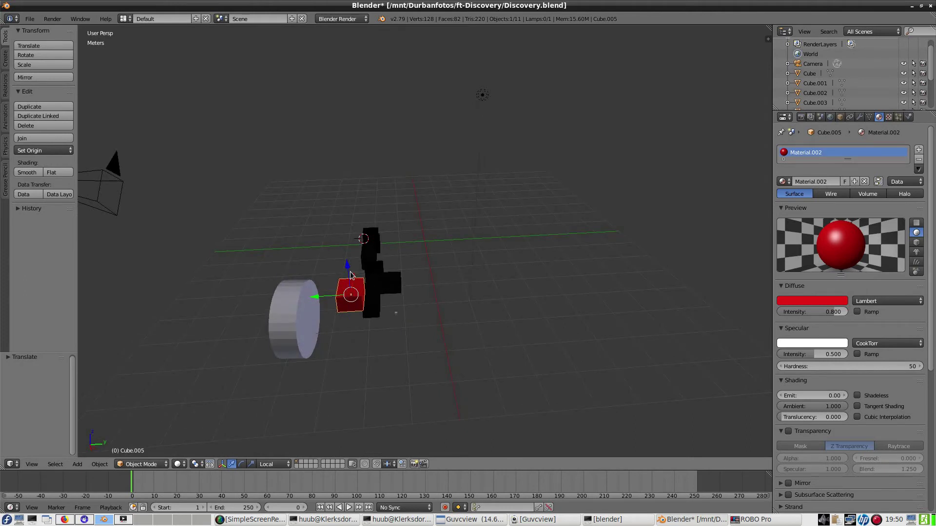
{"action": "key", "text": "g"}
{"action": "key", "text": "z"}
{"action": "left_click", "coordinate": [355, 299]}
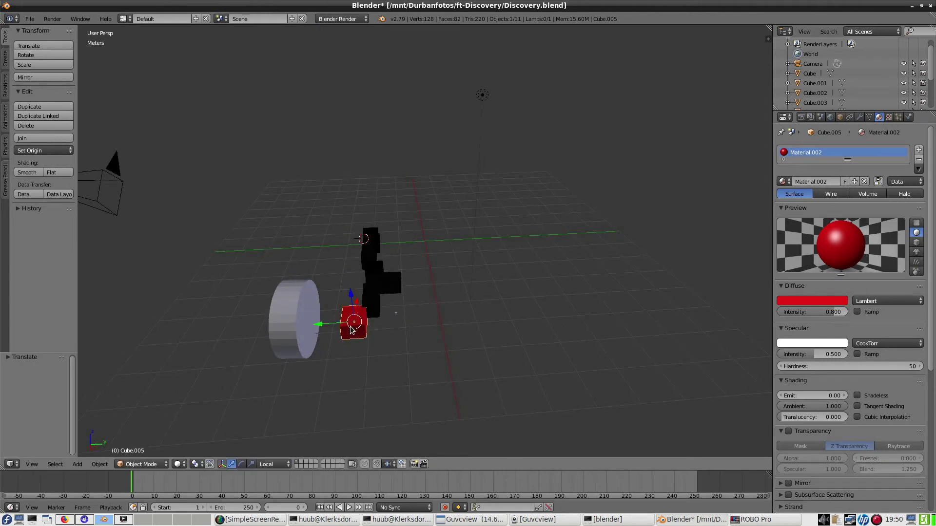
{"action": "key", "text": "g"}
{"action": "key", "text": "x"}
{"action": "key", "text": "Escape"}
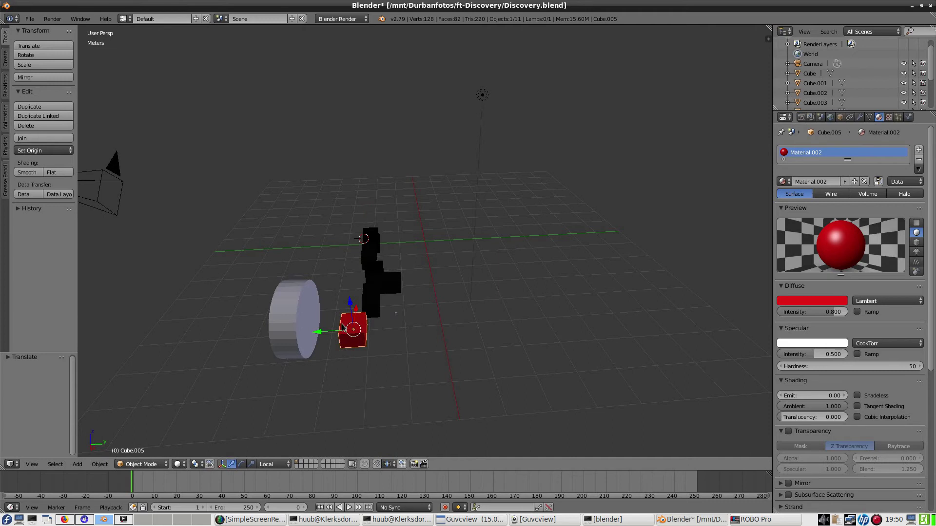
{"action": "key", "text": "g"}
{"action": "key", "text": "y"}
{"action": "key", "text": "y"}
{"action": "left_click", "coordinate": [344, 333]}
{"action": "middle_click_drag", "start_coordinate": [345, 333], "coordinate": [233, 231]}
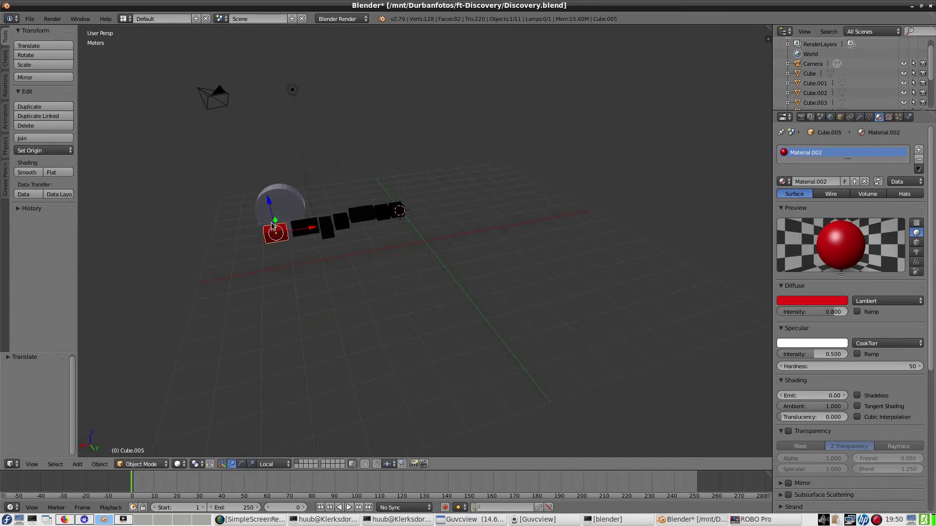
Narrow the red cube along X and slide it flush against the black blocks
{"action": "key", "text": "s"}
{"action": "key", "text": "x"}
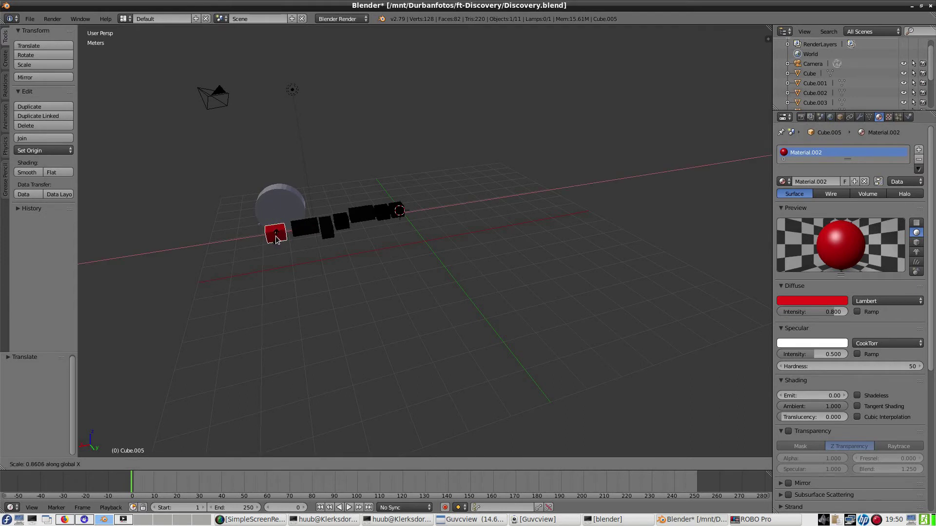
{"action": "left_click", "coordinate": [276, 239]}
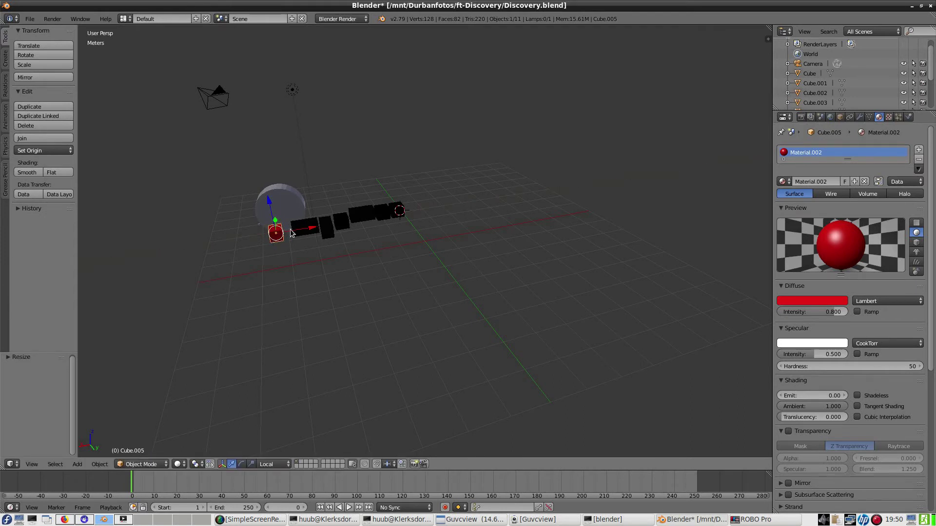
{"action": "key", "text": "g"}
{"action": "key", "text": "x"}
{"action": "key", "text": "x"}
{"action": "left_click", "coordinate": [295, 234]}
{"action": "middle_click_drag", "start_coordinate": [220, 226], "coordinate": [218, 246]}
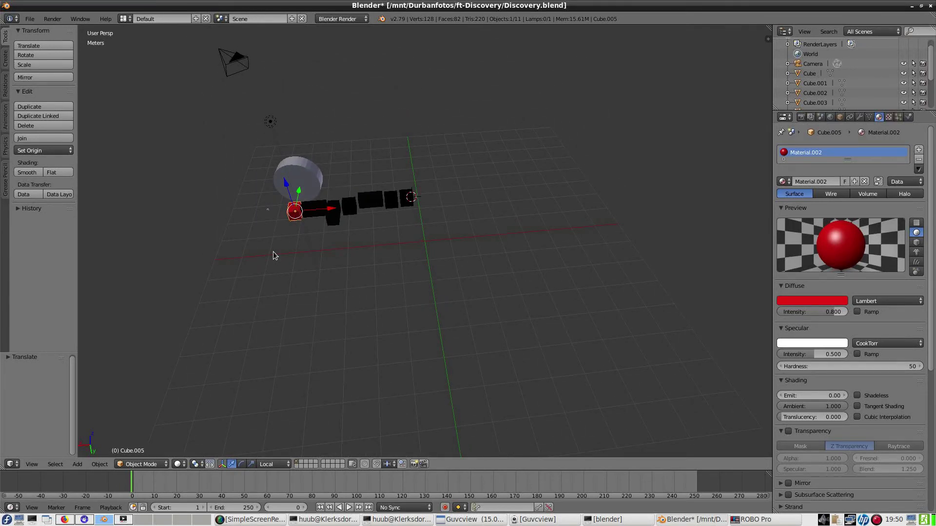
{"action": "right_click", "coordinate": [312, 207]}
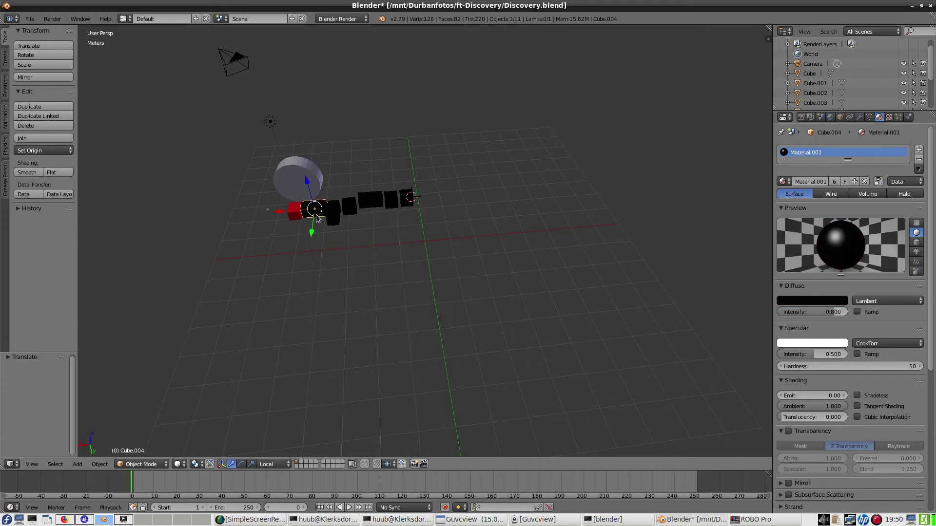
Duplicate the black block, place the copy past the red cube, and adjust its height along Z
{"action": "left_click", "coordinate": [55, 106]}
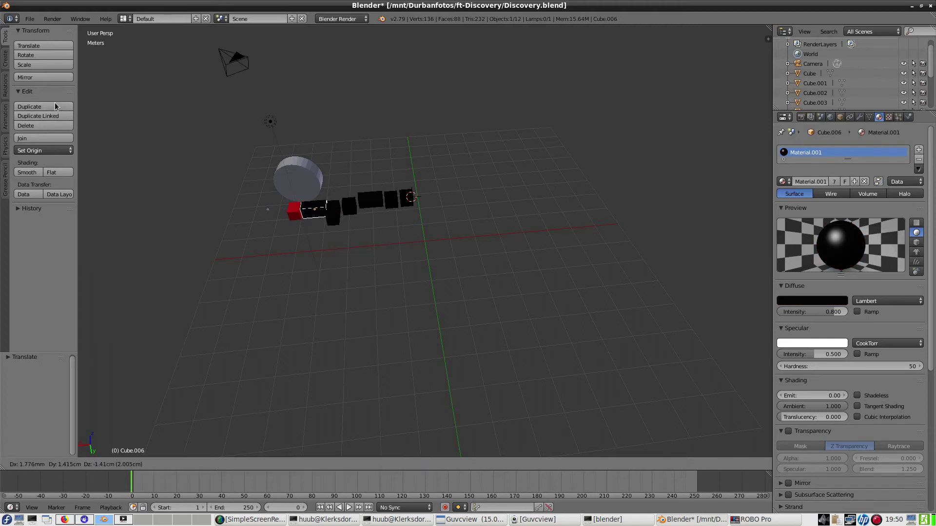
{"action": "left_click", "coordinate": [20, 110]}
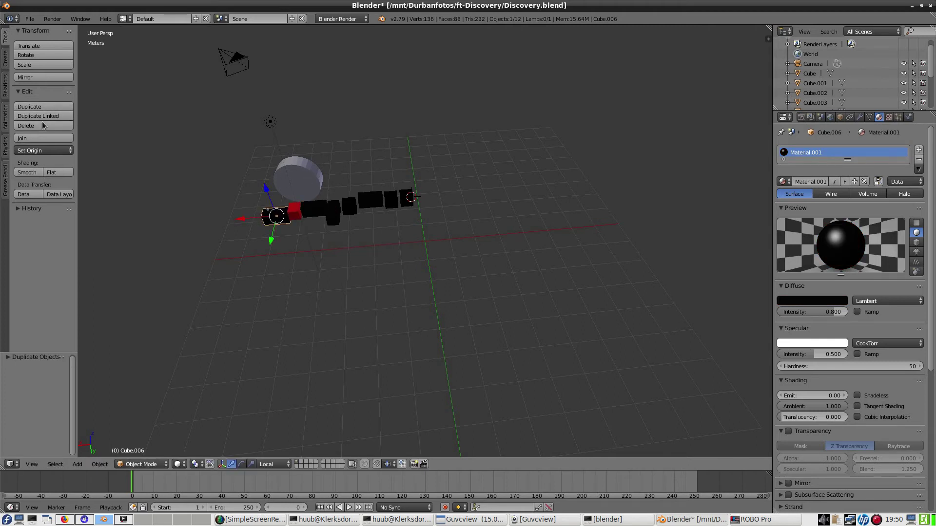
{"action": "key", "text": "g"}
{"action": "key", "text": "z"}
{"action": "key", "text": "z"}
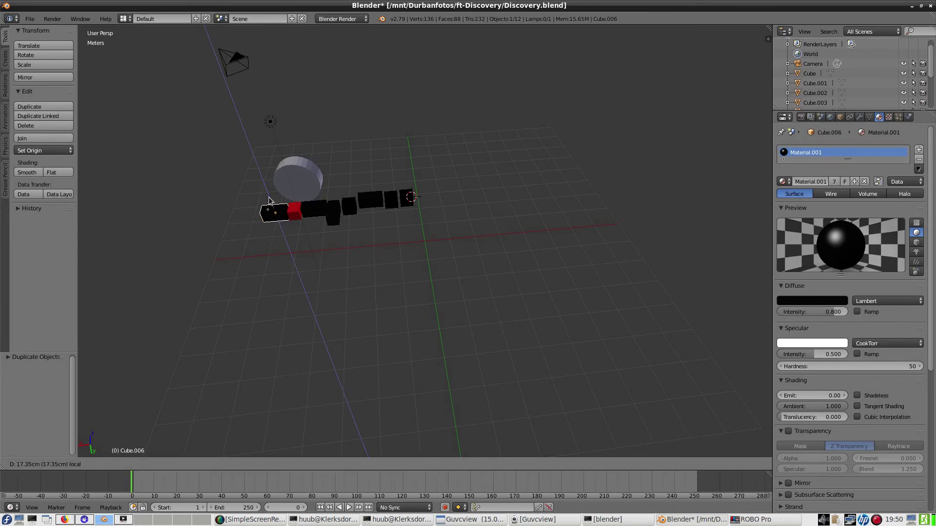
{"action": "left_click", "coordinate": [268, 197]}
Orbit around the block row and snap the 3D cursor onto the red cube
{"action": "middle_click_drag", "start_coordinate": [175, 230], "coordinate": [292, 127]}
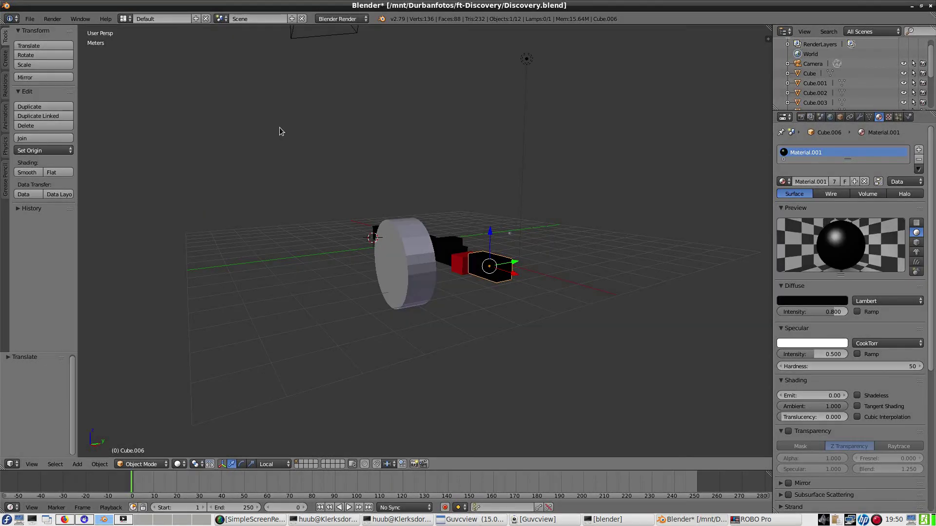
{"action": "middle_click_drag", "start_coordinate": [294, 150], "coordinate": [398, 223]}
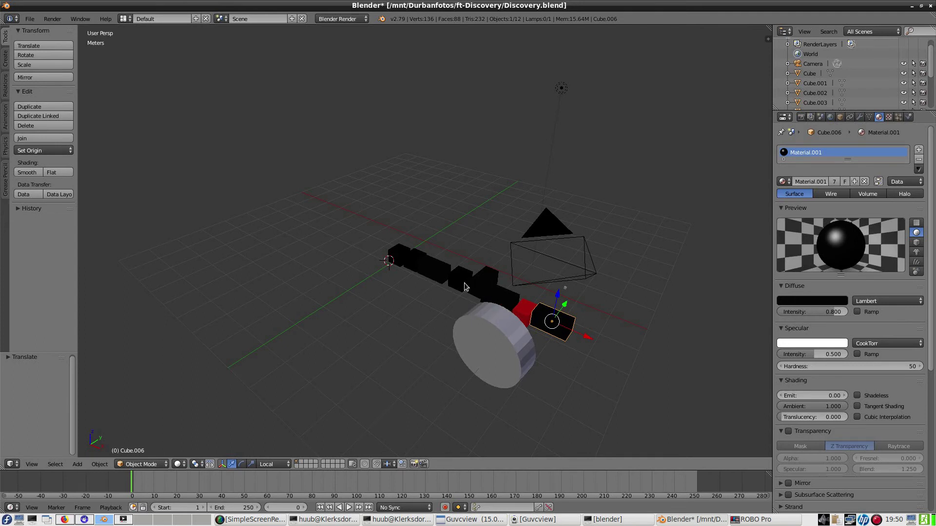
{"action": "left_click", "coordinate": [518, 320]}
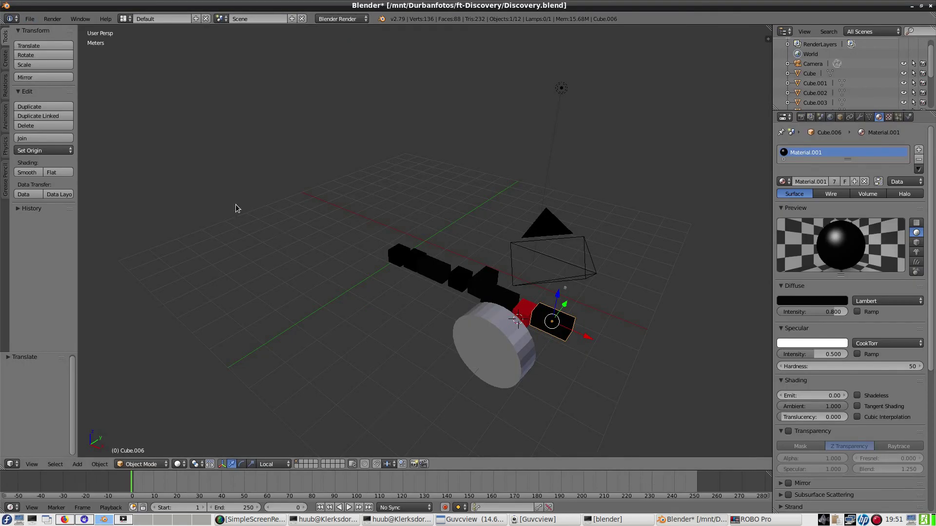
{"action": "left_click", "coordinate": [29, 19]}
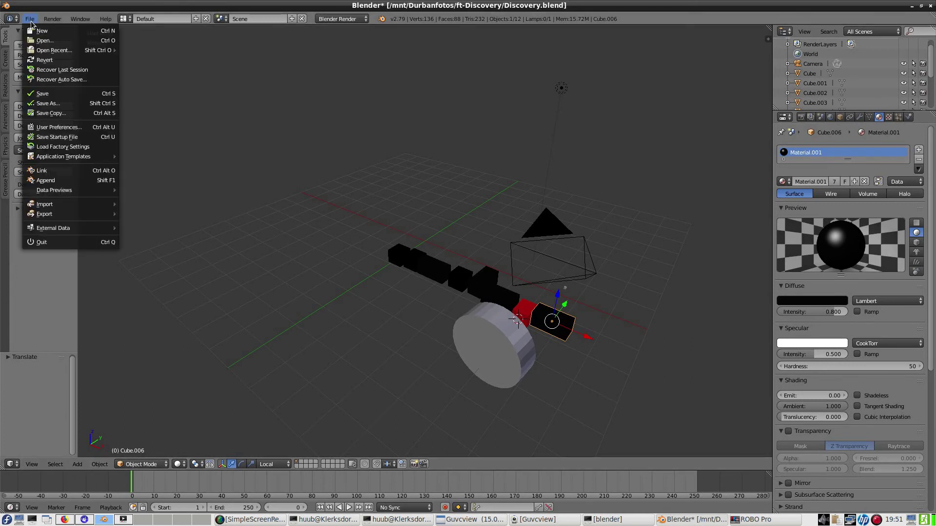
Save the robot model to Discovery.blend
{"action": "left_click", "coordinate": [49, 94]}
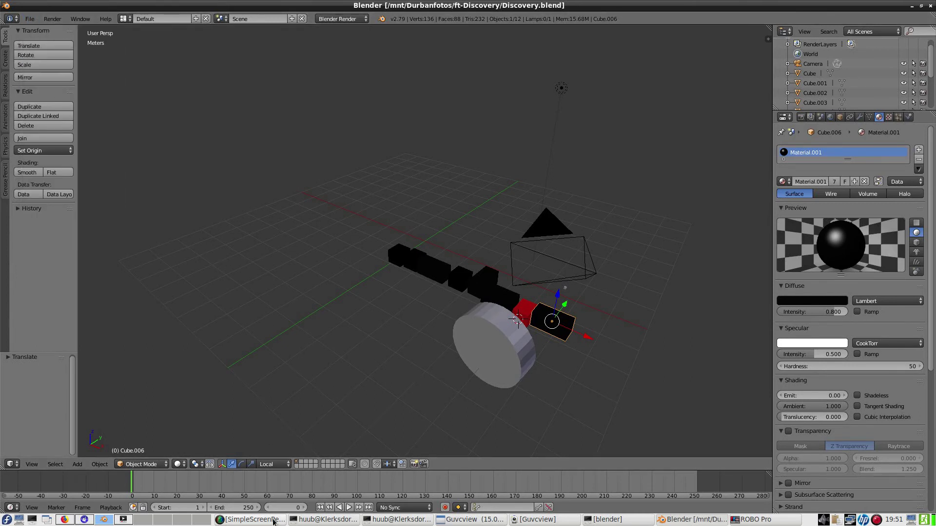